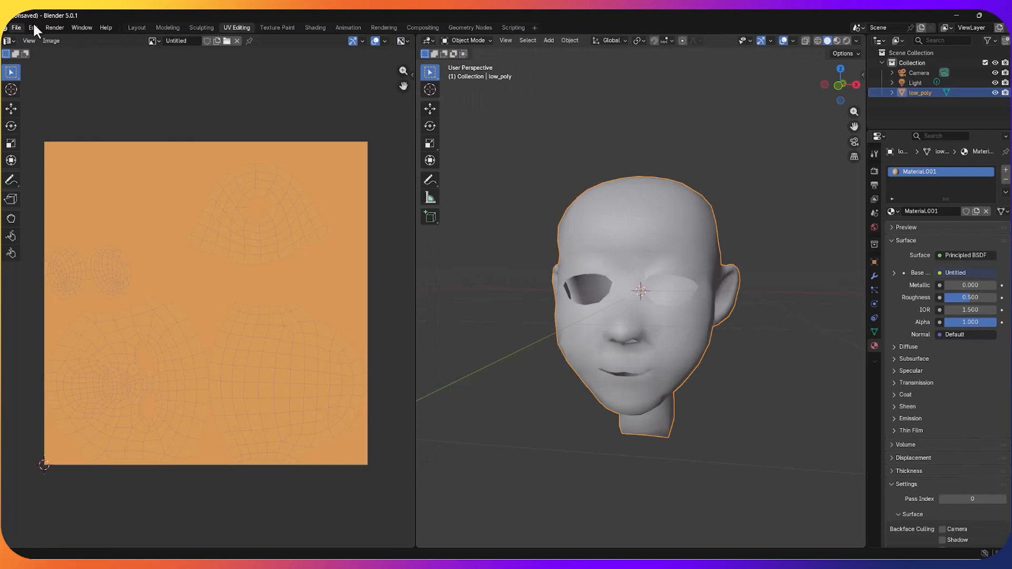
Step: Import decimated mesh.obj from the retopo folder on the Desktop as a Wavefront OBJ
{"action": "left_click", "coordinate": [16, 26]}
{"action": "mouse_move", "coordinate": [47, 167]}
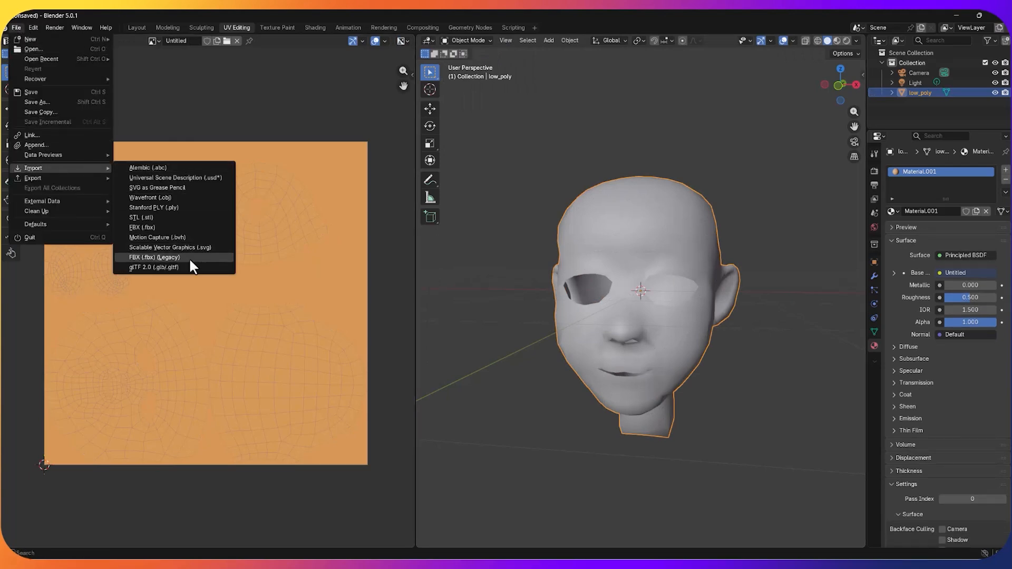
{"action": "left_click", "coordinate": [186, 197]}
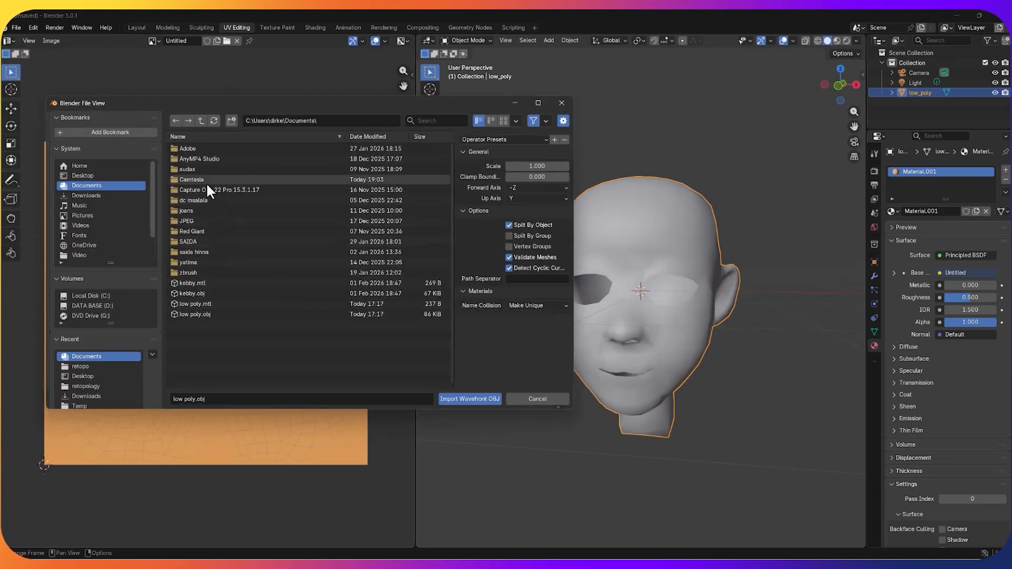
{"action": "left_click", "coordinate": [91, 176]}
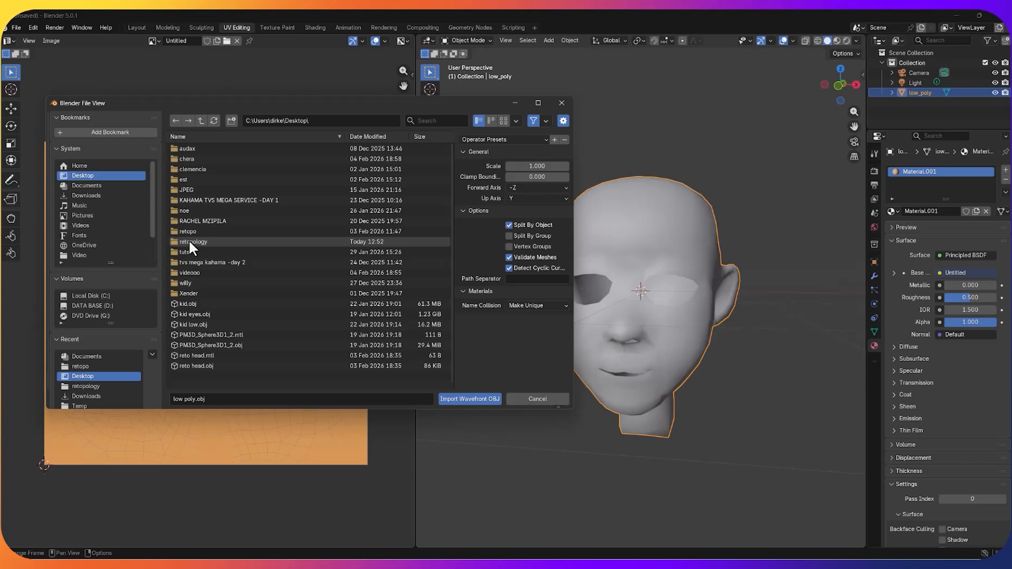
{"action": "double_click", "coordinate": [189, 232]}
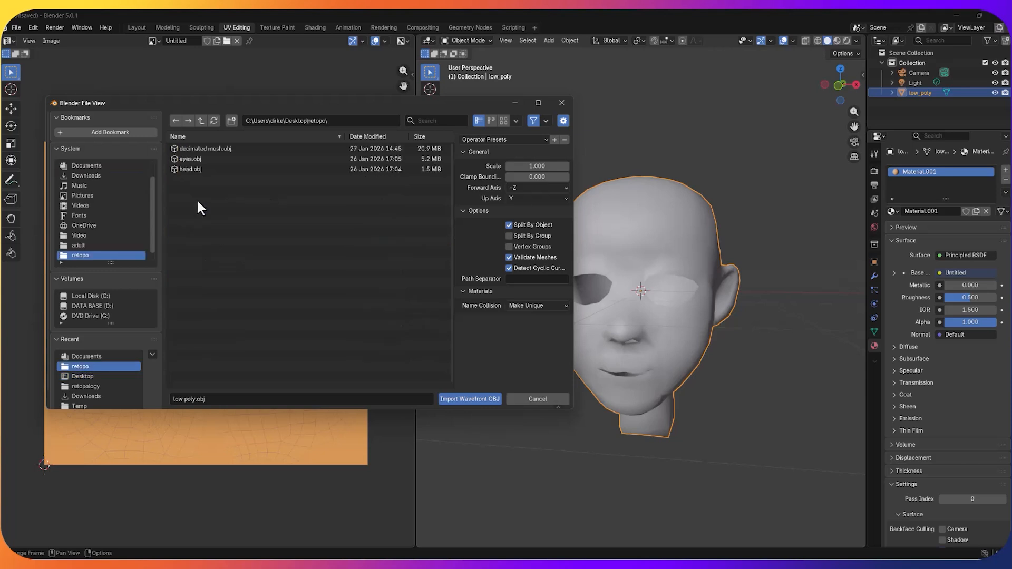
{"action": "double_click", "coordinate": [200, 148]}
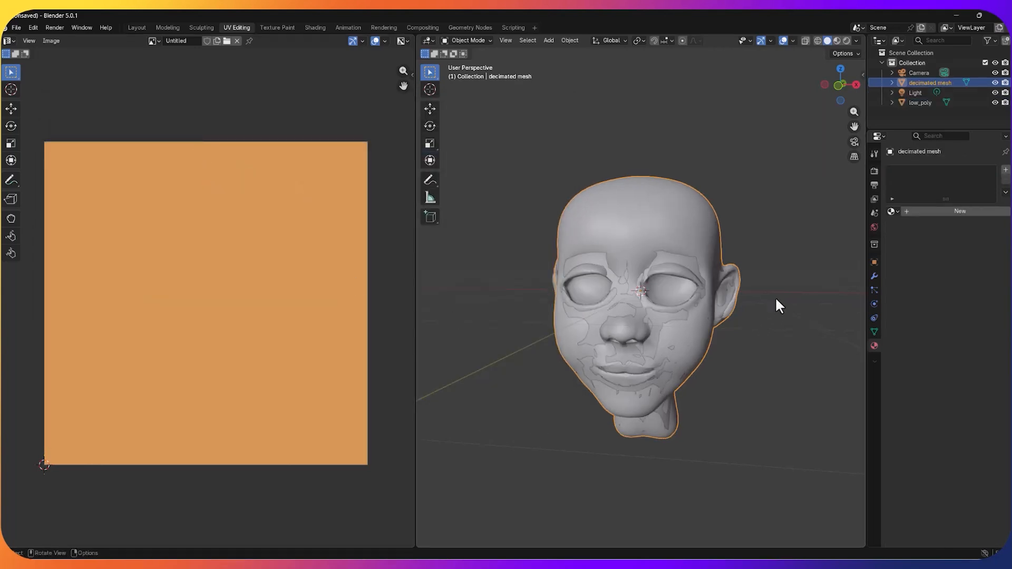
Step: Make low_poly the active object and hide the decimated mesh so only the low-poly head shows
{"action": "middle_click_drag", "start_coordinate": [780, 298], "coordinate": [793, 299]}
{"action": "scroll", "coordinate": [792, 298], "scroll_direction": "up", "scroll_amount": 1}
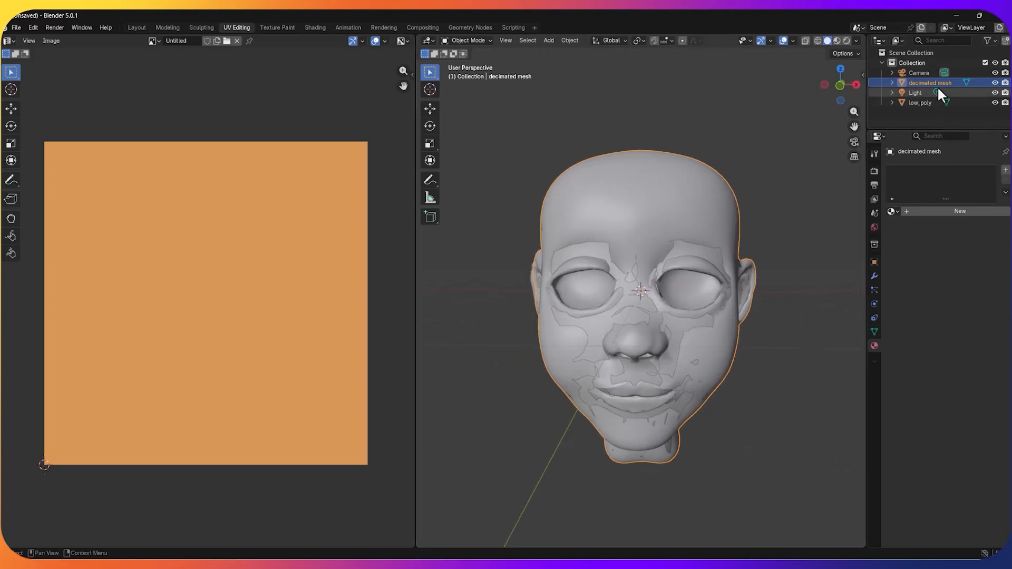
{"action": "left_click", "coordinate": [926, 100]}
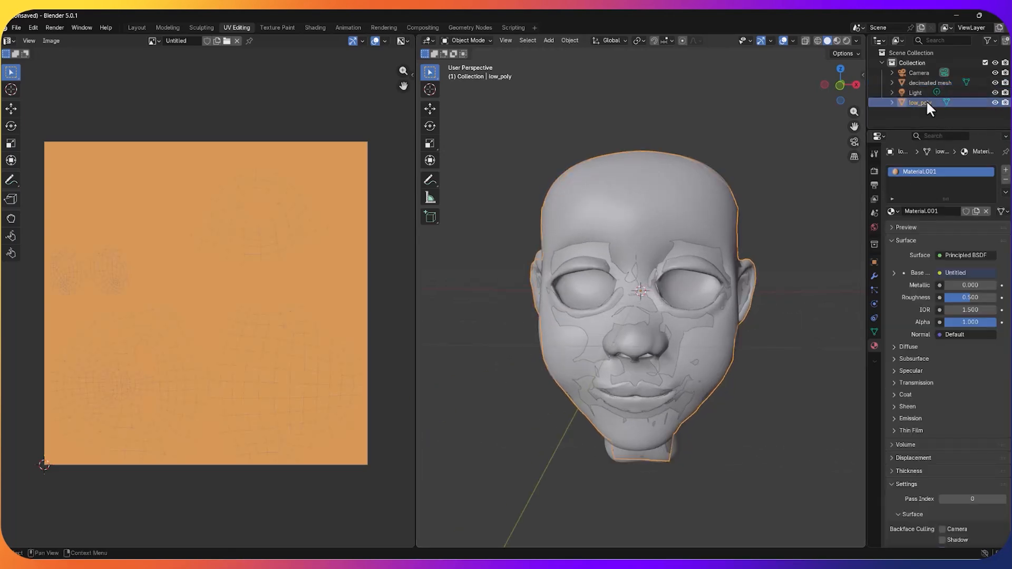
{"action": "left_click", "coordinate": [994, 82]}
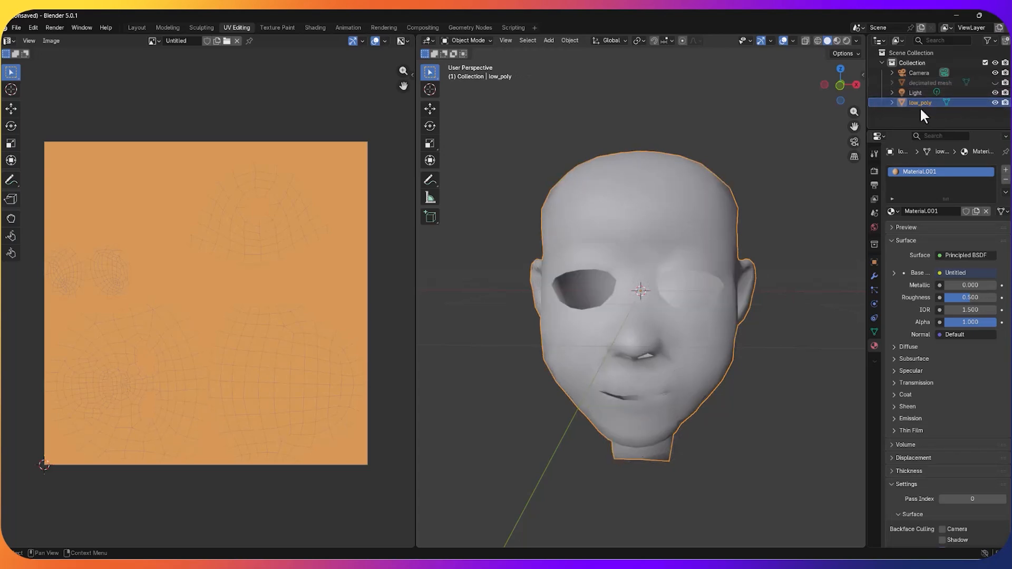
Step: Show the decimated mesh and hide low_poly to inspect the detailed head on its own
{"action": "left_click", "coordinate": [926, 84]}
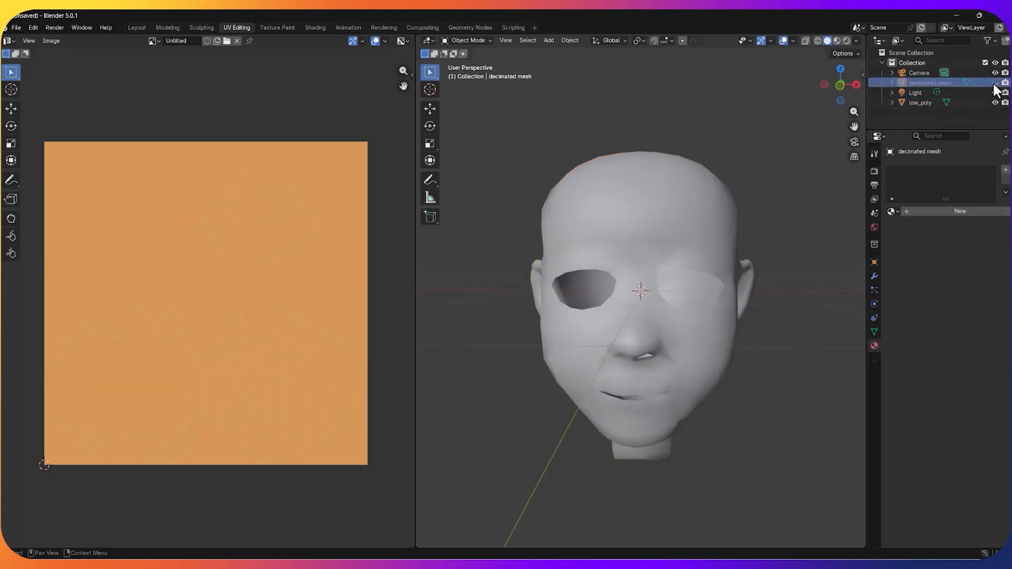
{"action": "left_click", "coordinate": [994, 82]}
{"action": "left_click", "coordinate": [994, 102]}
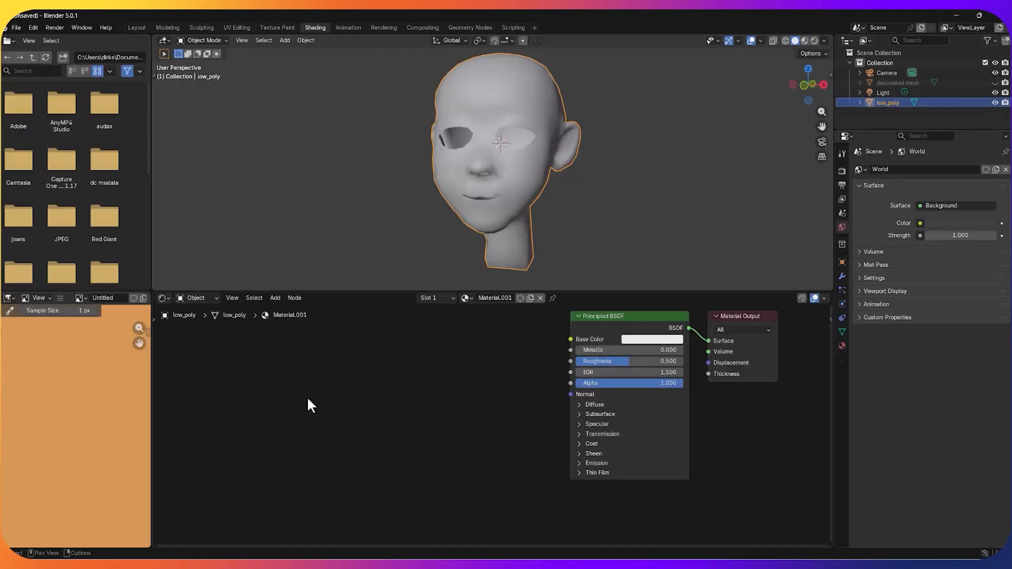
Step: Add an Image Texture node to low_poly's material and place it beside the Principled BSDF
{"action": "key", "text": "shift+a"}
{"action": "mouse_move", "coordinate": [308, 399]}
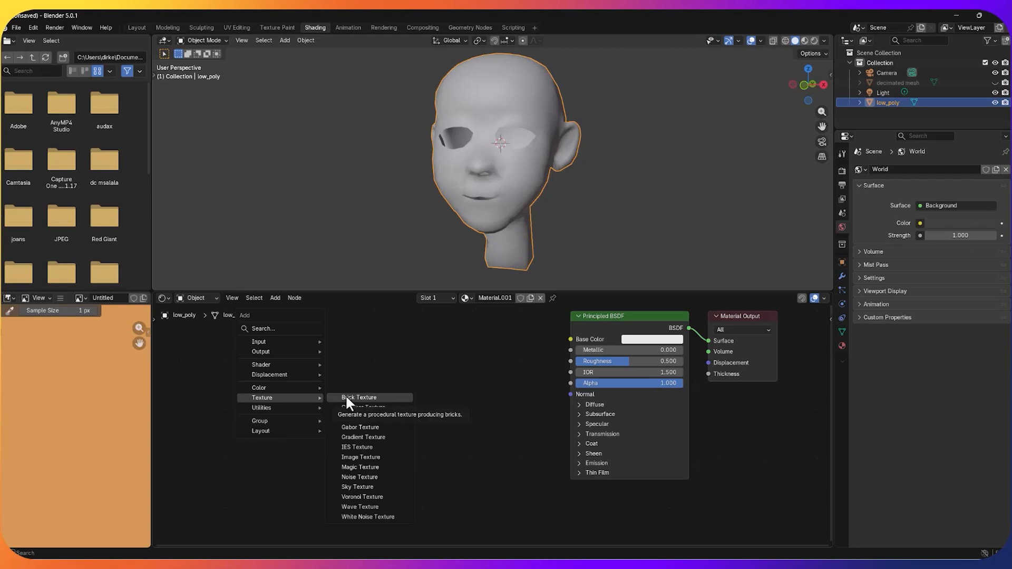
{"action": "left_click", "coordinate": [375, 455]}
{"action": "left_click", "coordinate": [271, 343]}
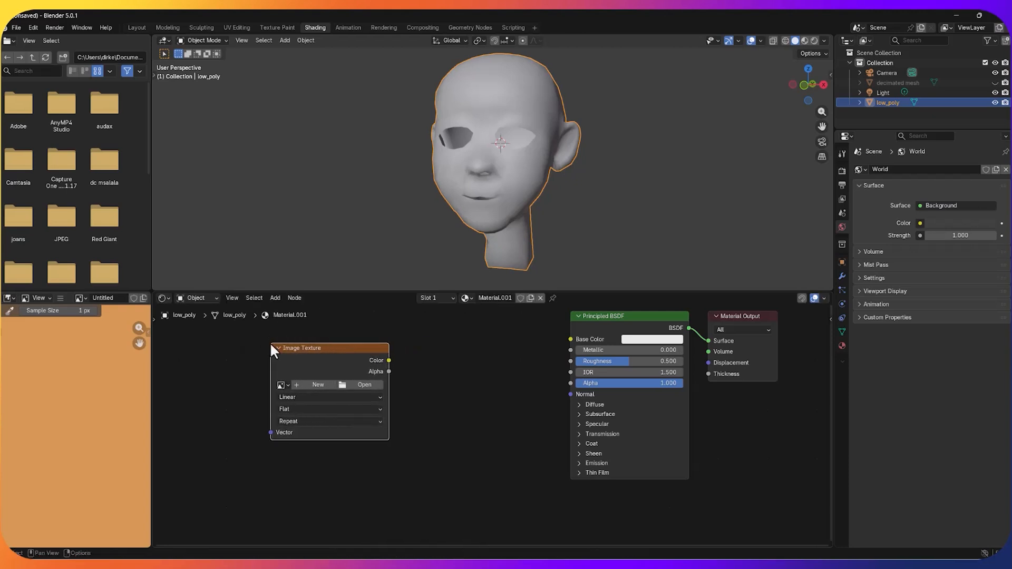
Step: Create a new image named "norma map" in the Image Texture node and set its color space to Non-Color
{"action": "left_click", "coordinate": [309, 384]}
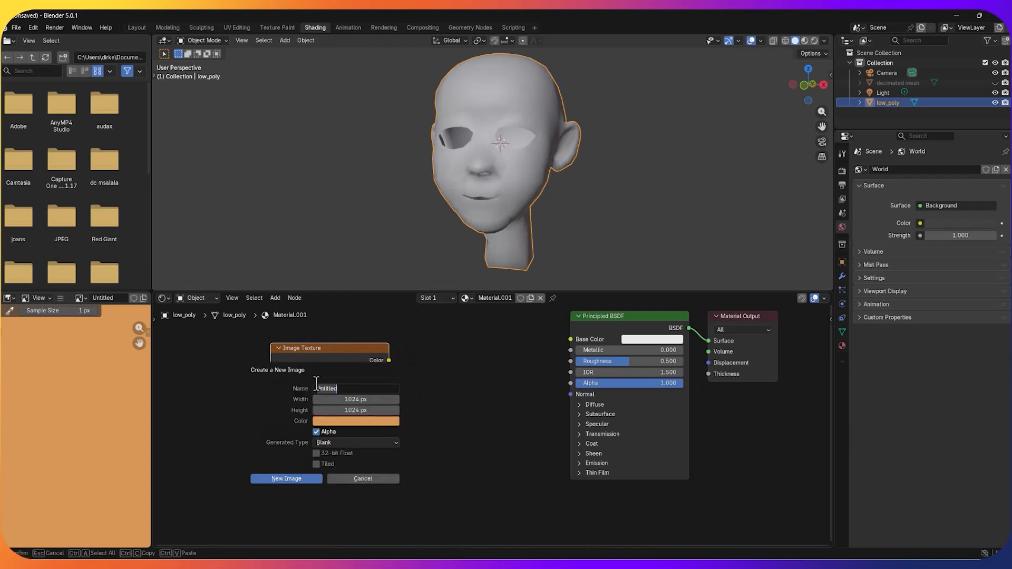
{"action": "type", "text": "ed"}
{"action": "type", "text": "rma ma"}
{"action": "type", "text": "p"}
{"action": "left_click", "coordinate": [289, 479]}
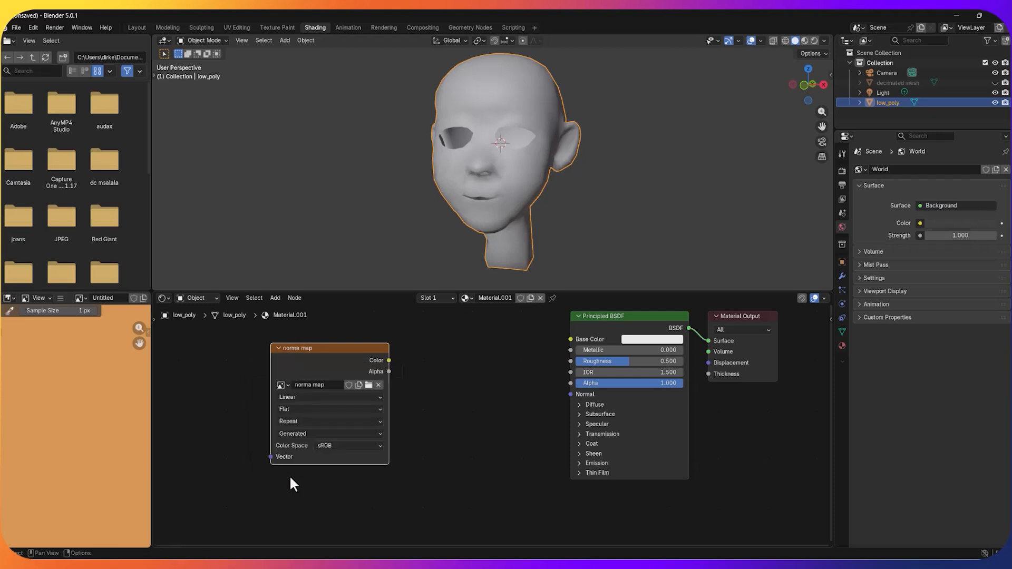
{"action": "left_click", "coordinate": [327, 447]}
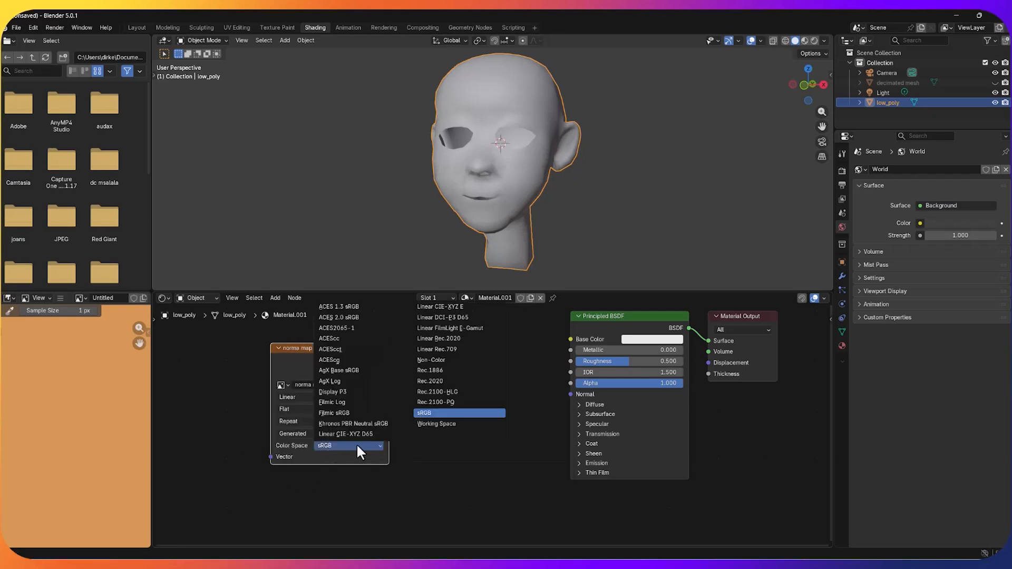
{"action": "left_click", "coordinate": [454, 360]}
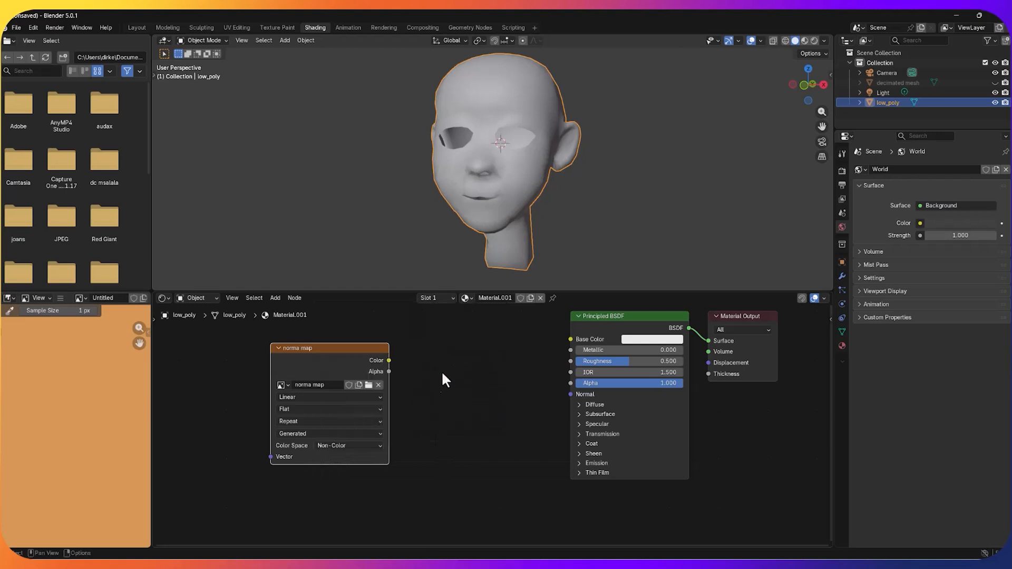
Step: Add a Normal Map node between the spaced-out nodes, linking image Color to its Color and its Normal to the Principled BSDF's Normal
{"action": "left_click_drag", "start_coordinate": [328, 349], "coordinate": [296, 356]}
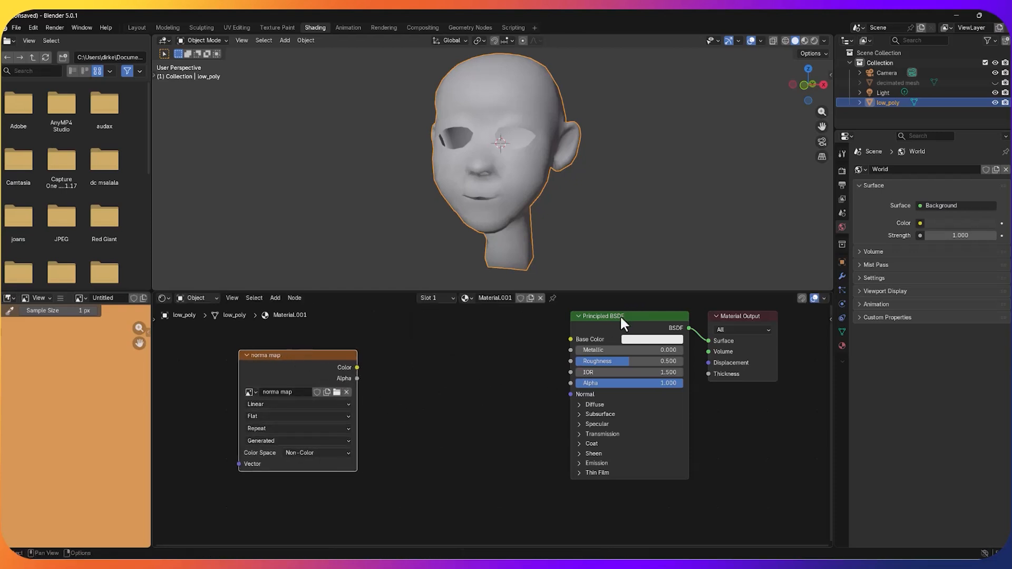
{"action": "left_click_drag", "start_coordinate": [620, 315], "coordinate": [598, 331]}
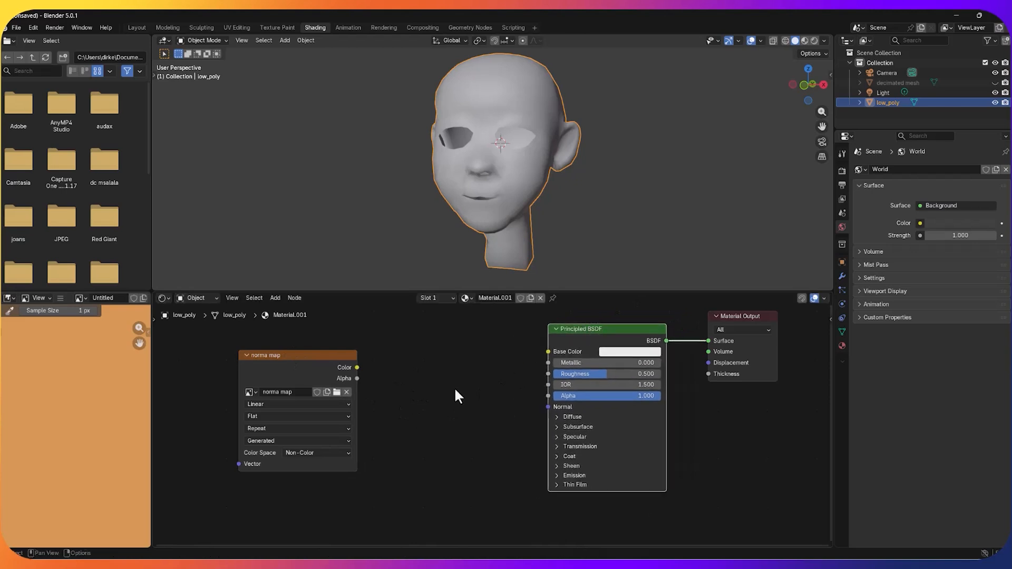
{"action": "key", "text": "shift+a"}
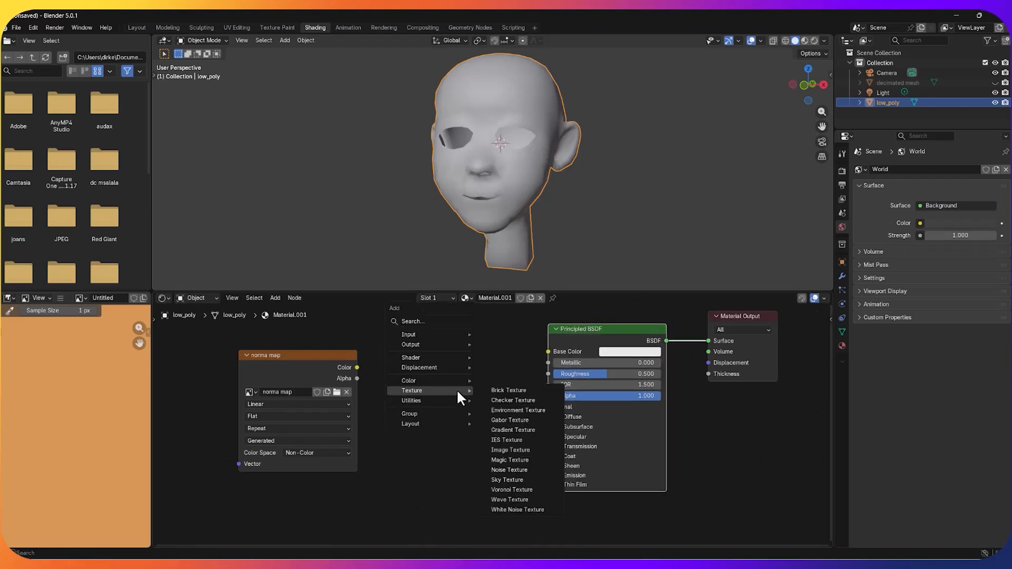
{"action": "mouse_move", "coordinate": [457, 369]}
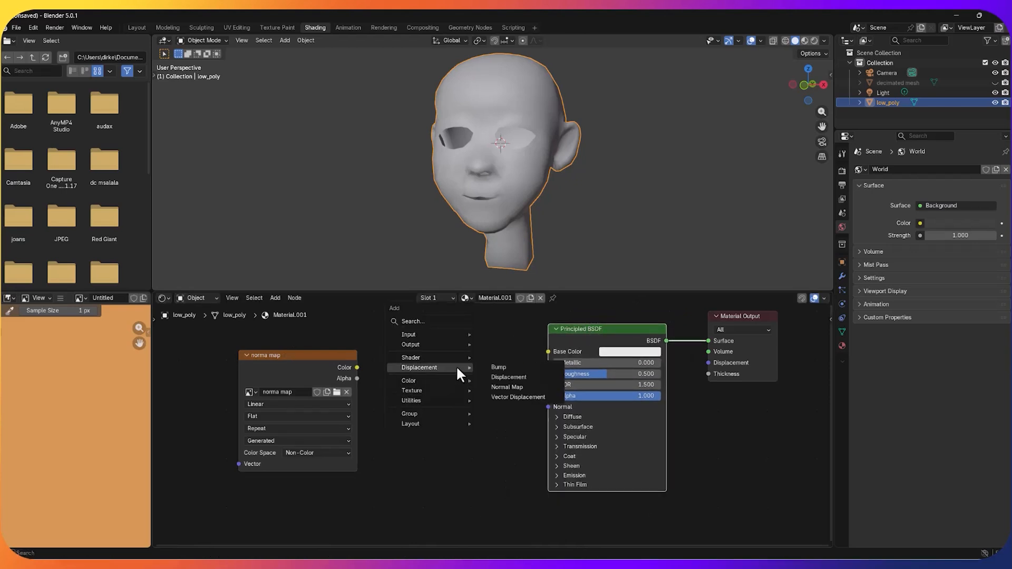
{"action": "left_click", "coordinate": [507, 386]}
{"action": "left_click", "coordinate": [427, 382]}
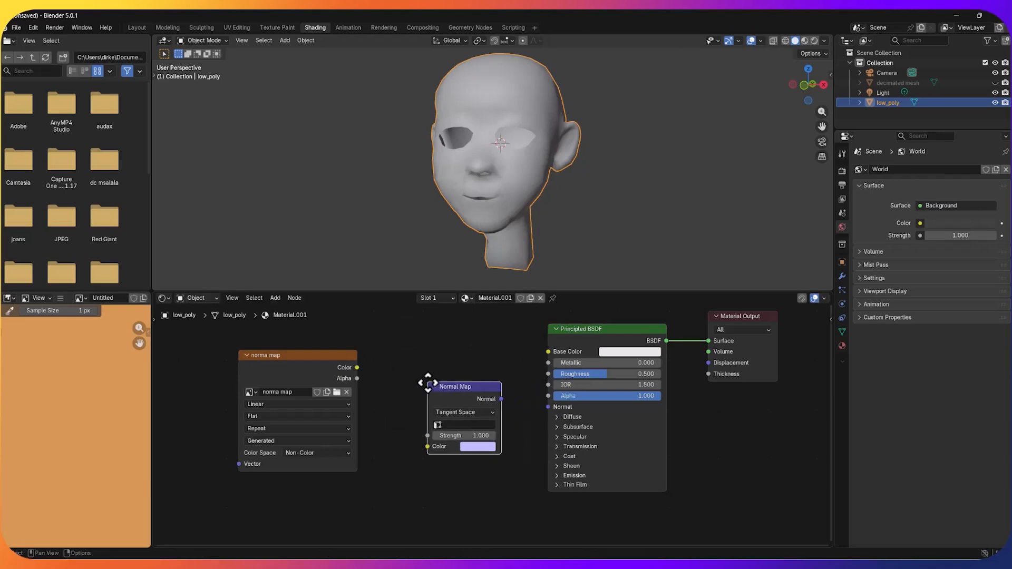
{"action": "left_click_drag", "start_coordinate": [357, 367], "coordinate": [427, 446]}
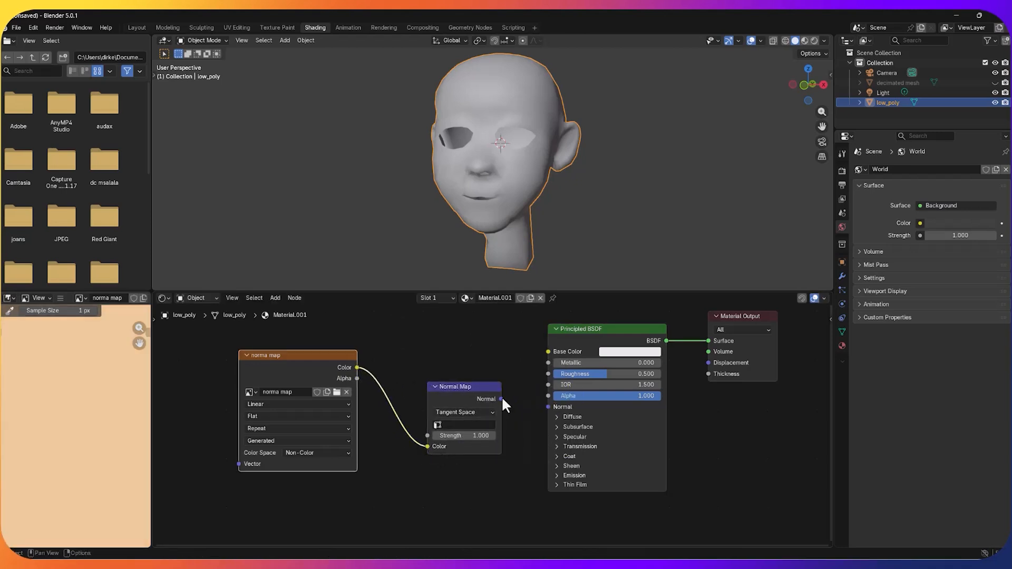
{"action": "left_click_drag", "start_coordinate": [500, 399], "coordinate": [549, 407]}
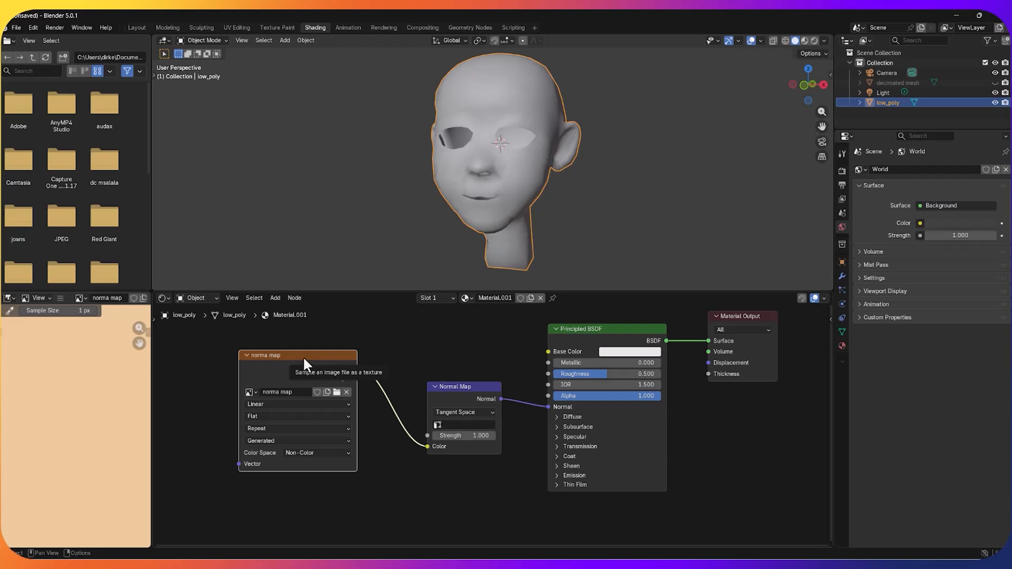
Step: Unhide the decimated mesh and select it together with low_poly, keeping low_poly as the active object
{"action": "left_click", "coordinate": [951, 82]}
{"action": "left_click", "coordinate": [994, 83]}
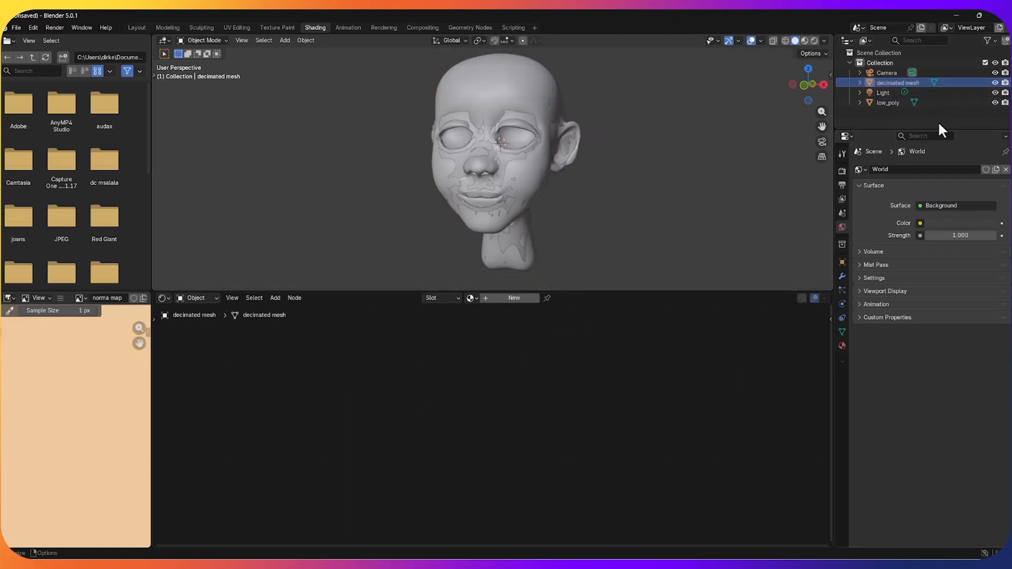
{"action": "left_click", "coordinate": [952, 103]}
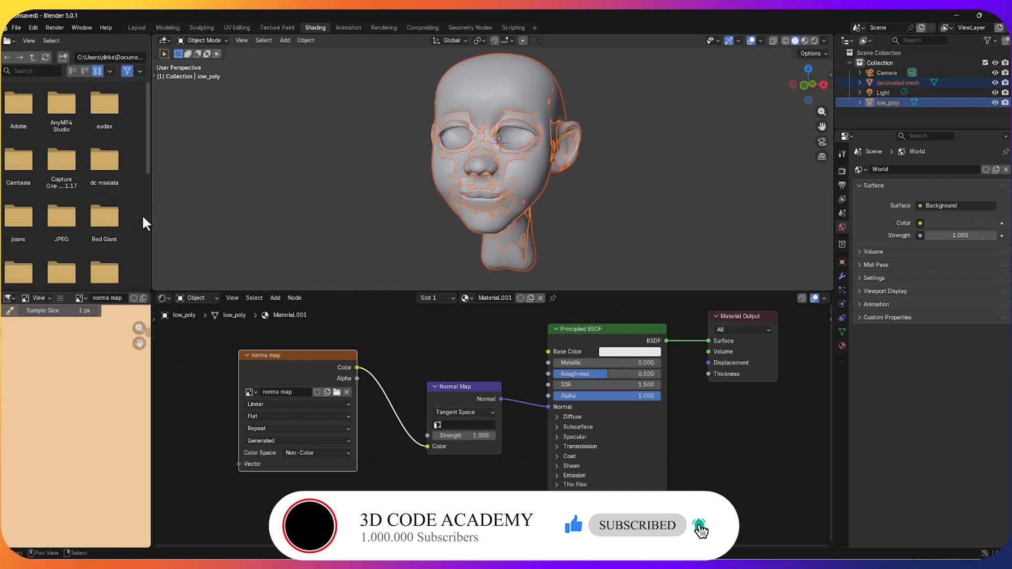
Step: Widen the file browser area and change it to a UV Editor
{"action": "left_click_drag", "start_coordinate": [151, 211], "coordinate": [235, 214]}
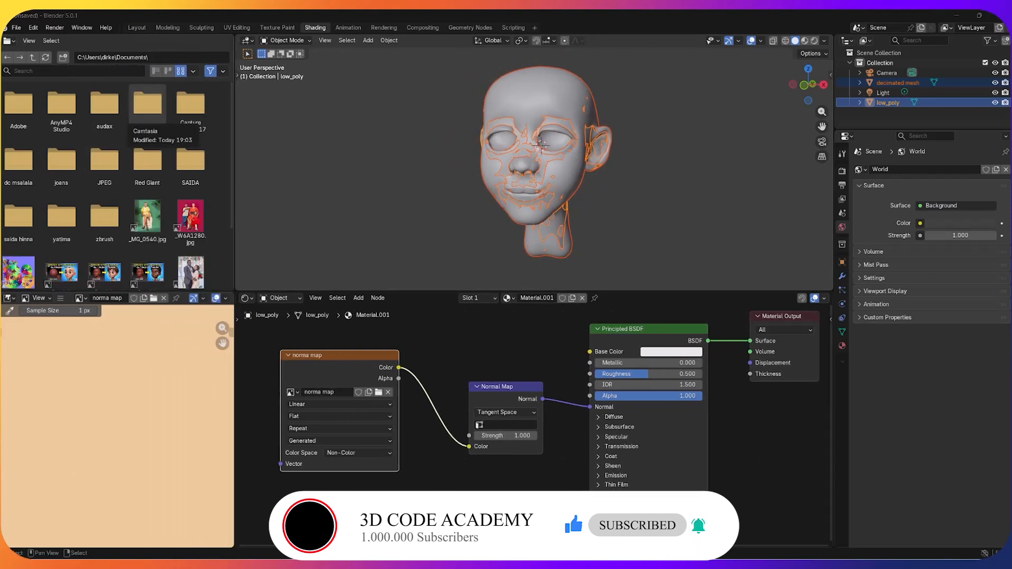
{"action": "left_click", "coordinate": [7, 40]}
{"action": "left_click", "coordinate": [33, 88]}
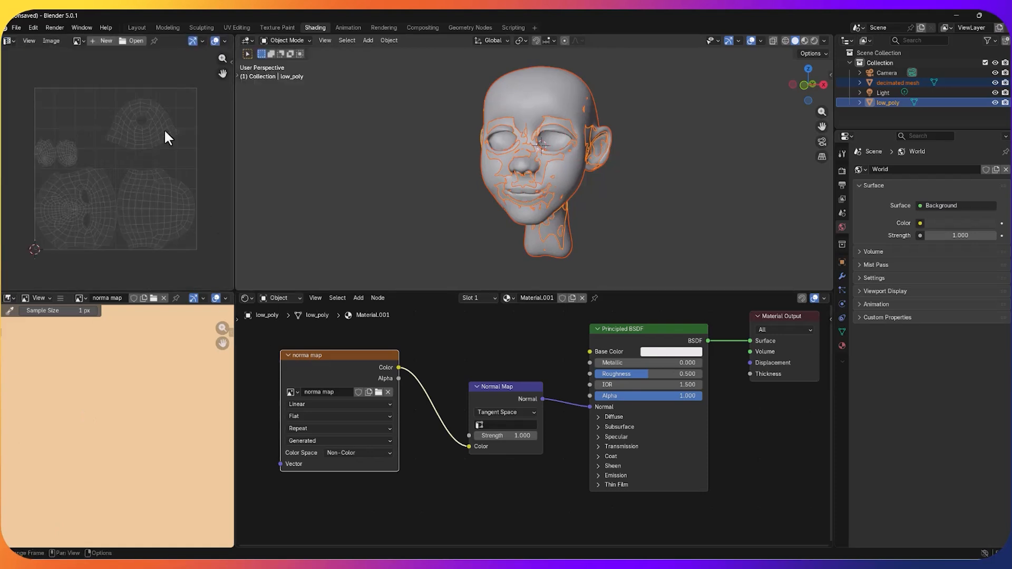
Step: Display the norma map image in the UV Editor and fit the whole image in view
{"action": "left_click", "coordinate": [80, 42]}
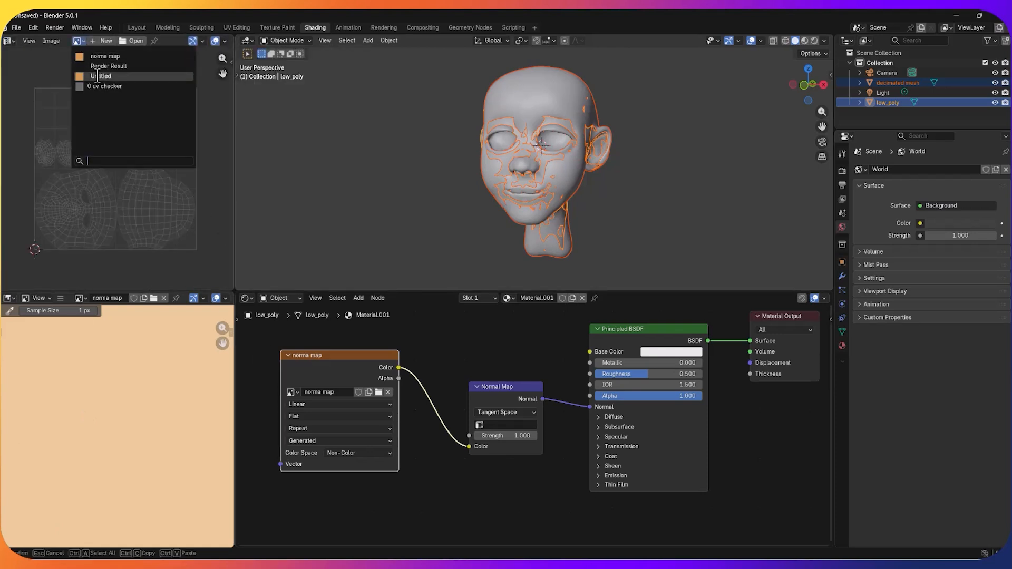
{"action": "left_click", "coordinate": [111, 60]}
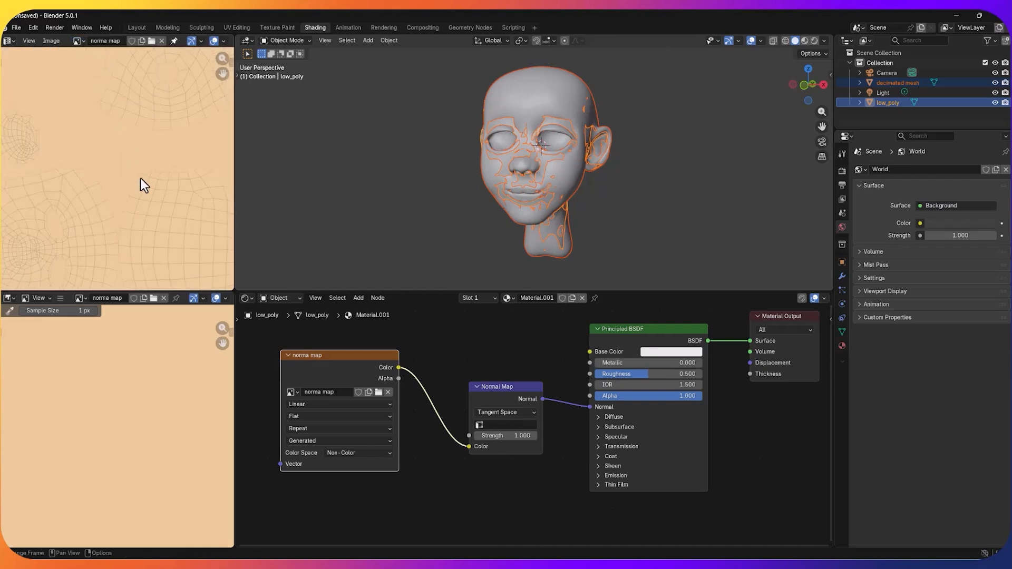
{"action": "key", "text": "Home"}
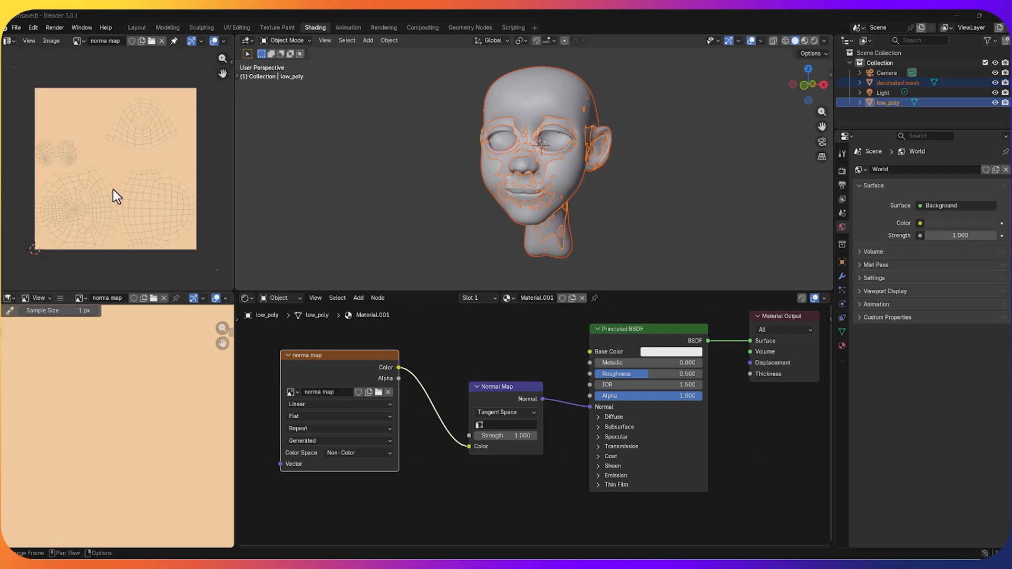
{"action": "scroll", "coordinate": [113, 185], "scroll_direction": "up", "scroll_amount": 1}
{"action": "scroll", "coordinate": [112, 189], "scroll_direction": "down", "scroll_amount": 1}
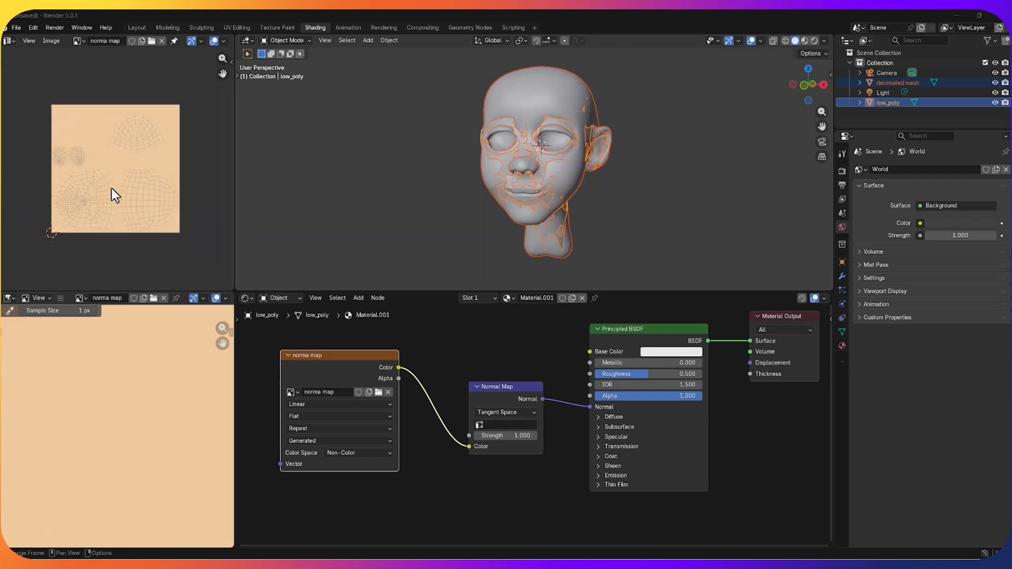
Step: Set the render engine to Cycles with CPU as the rendering device
{"action": "left_click", "coordinate": [841, 170]}
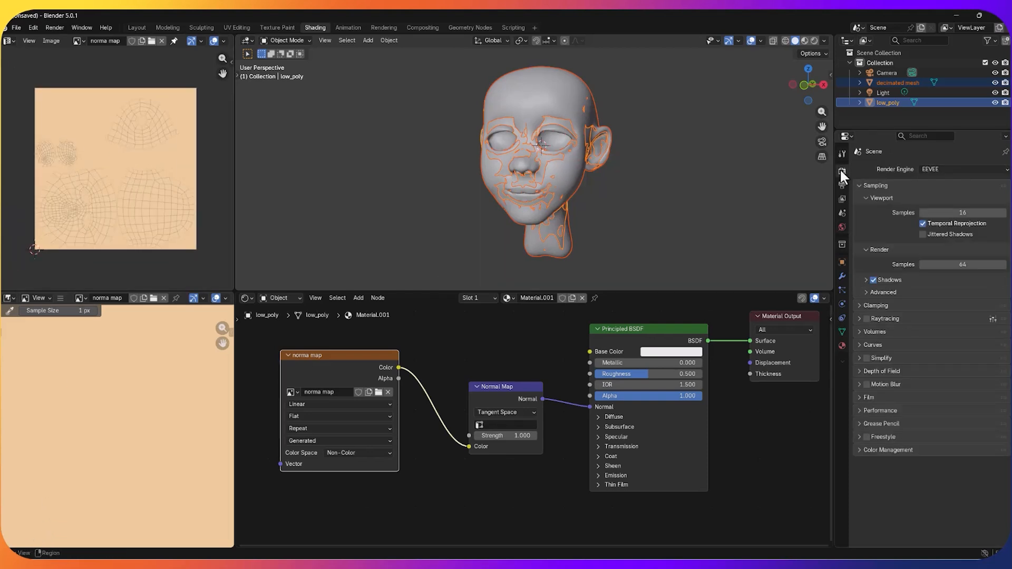
{"action": "left_click", "coordinate": [935, 170]}
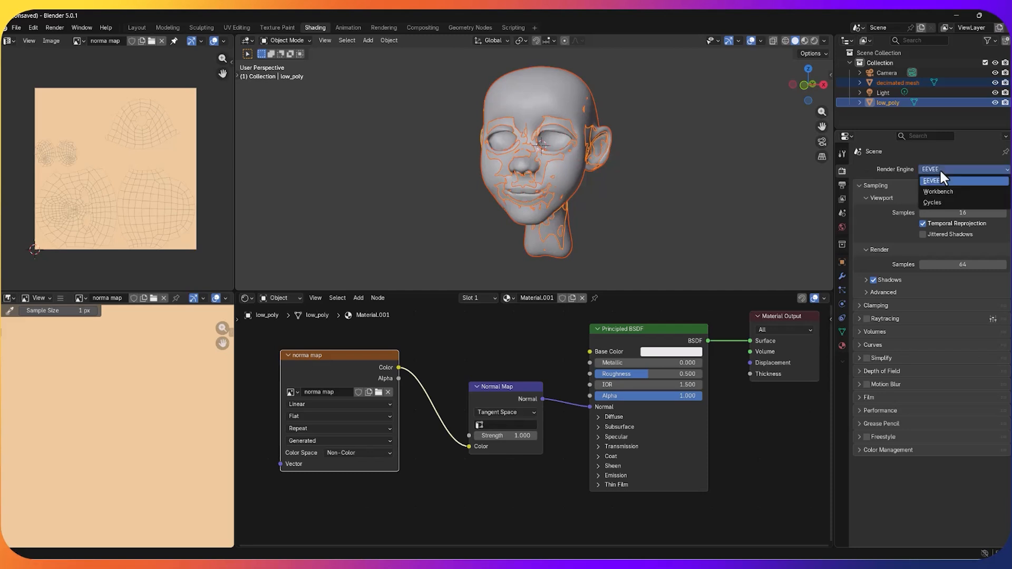
{"action": "left_click", "coordinate": [931, 199]}
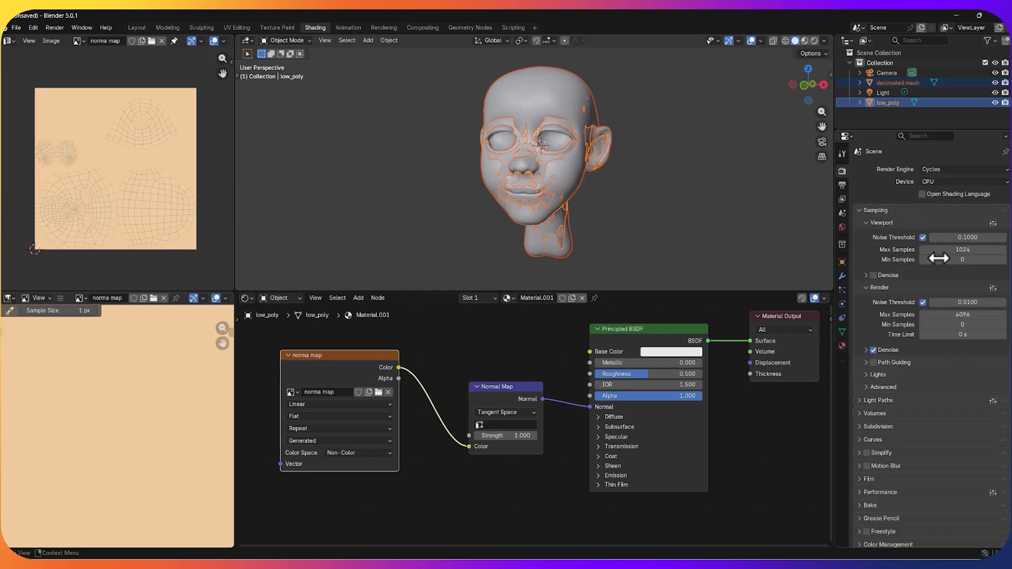
{"action": "left_click", "coordinate": [947, 181]}
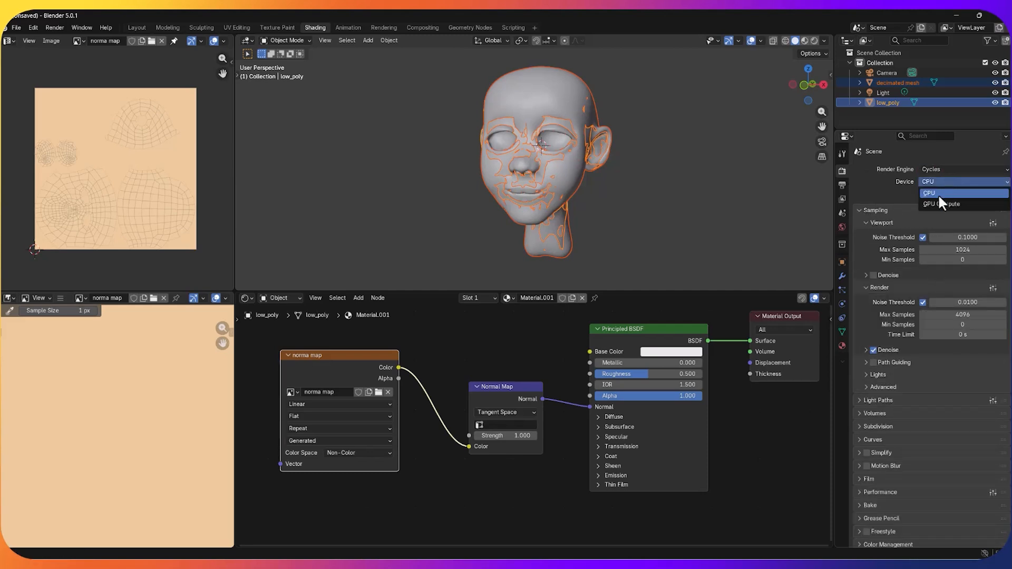
{"action": "left_click", "coordinate": [937, 192]}
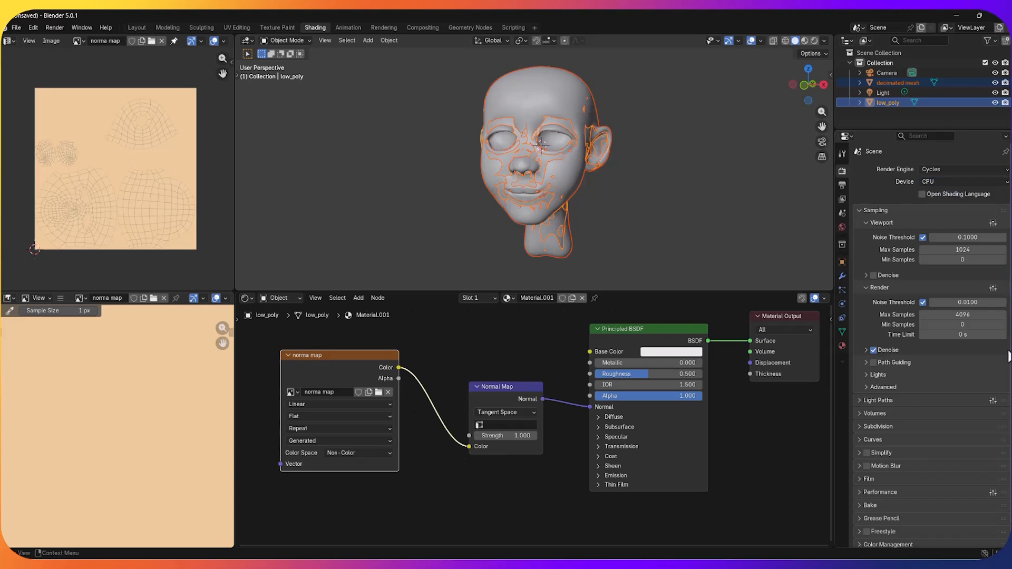
Step: Open the Cycles bake settings and set the Bake Type to Normal
{"action": "scroll", "coordinate": [924, 378], "scroll_direction": "down", "scroll_amount": 1}
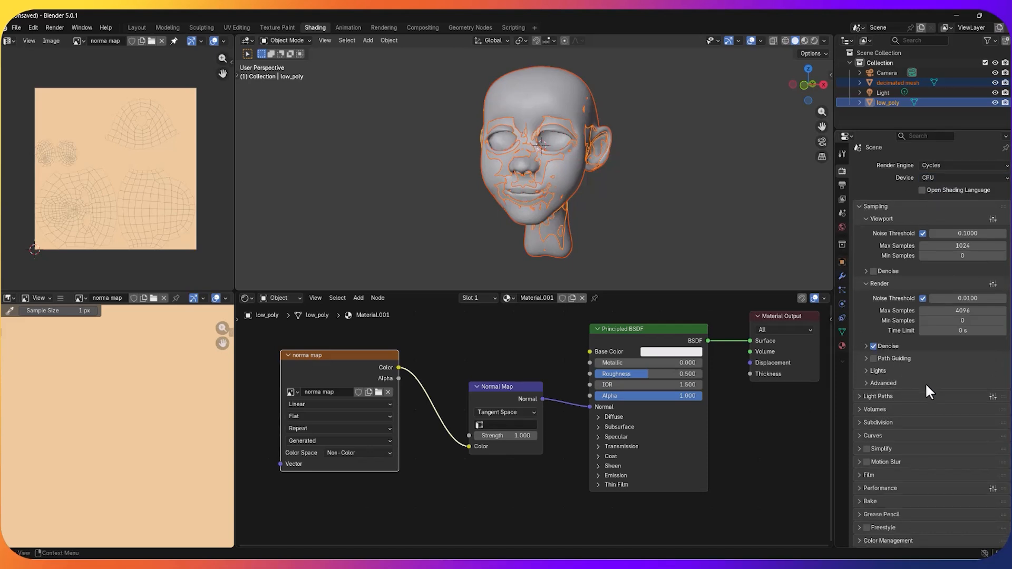
{"action": "left_click", "coordinate": [859, 500]}
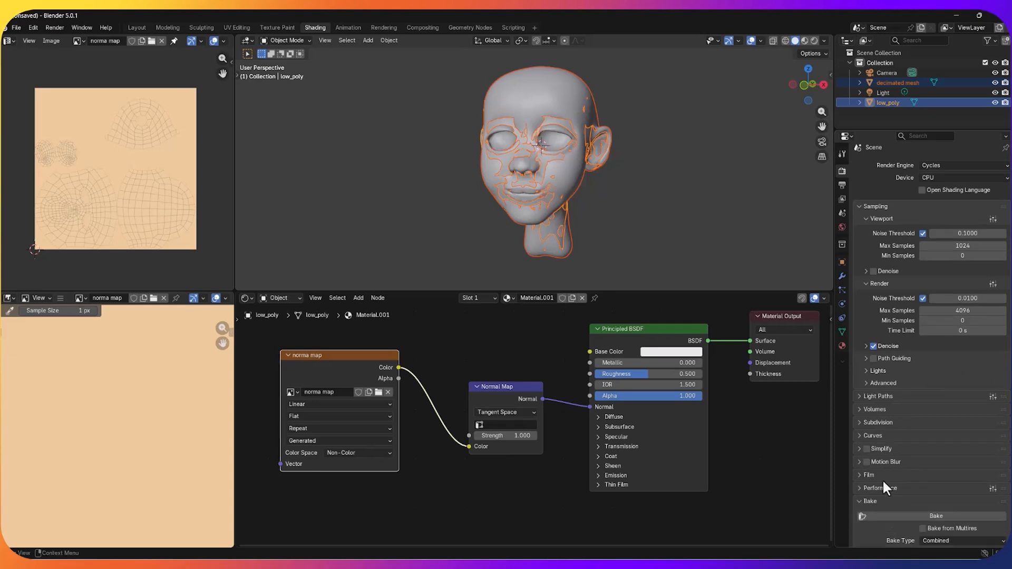
{"action": "scroll", "coordinate": [917, 474], "scroll_direction": "down", "scroll_amount": 3}
{"action": "scroll", "coordinate": [895, 472], "scroll_direction": "down", "scroll_amount": 3}
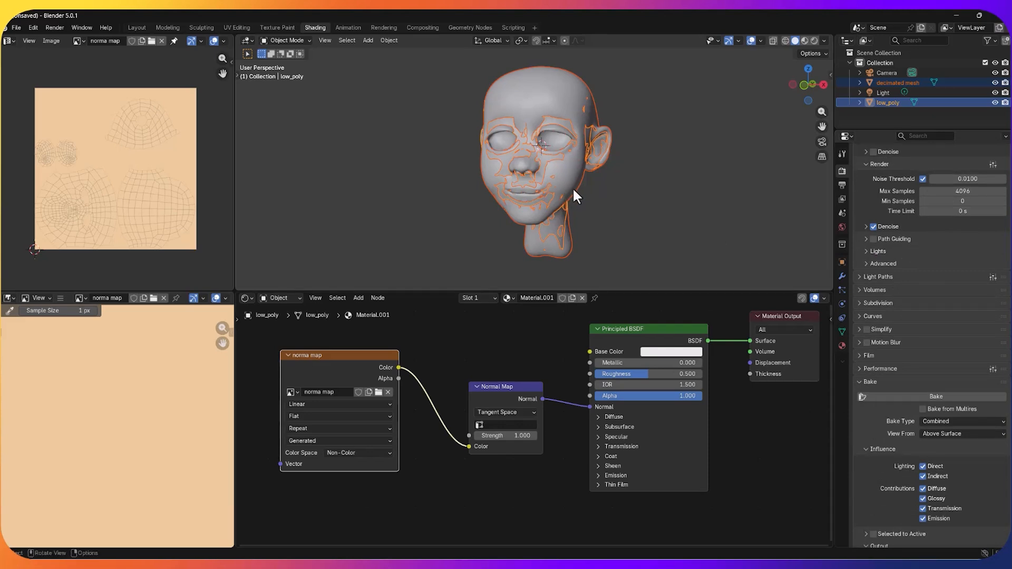
{"action": "left_click", "coordinate": [938, 422]}
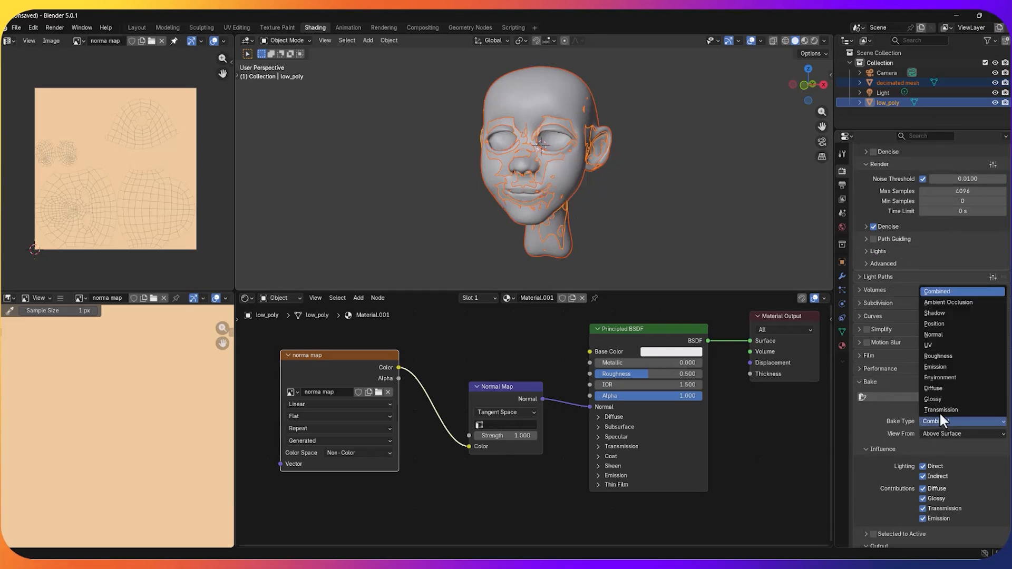
{"action": "left_click", "coordinate": [944, 335]}
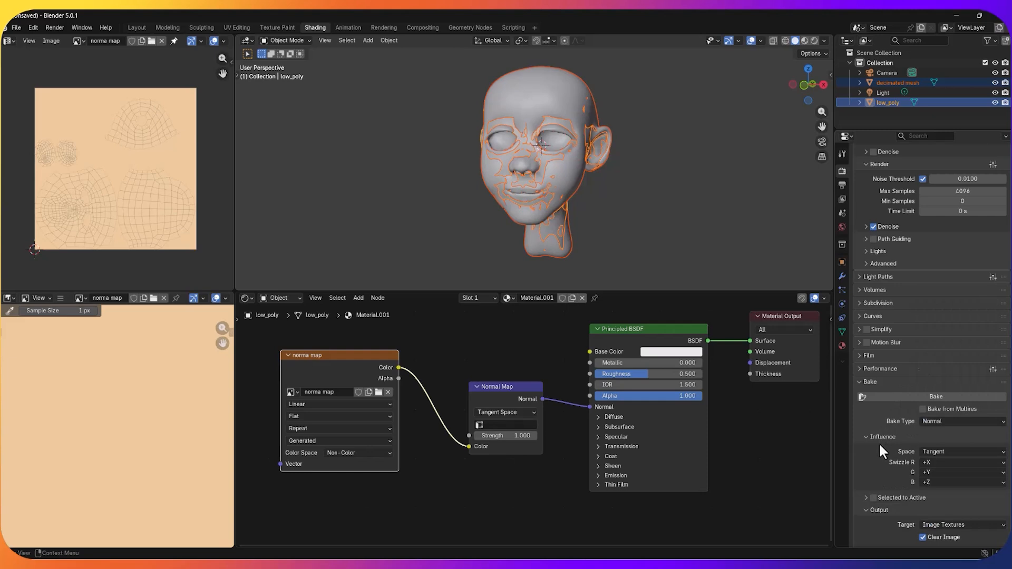
Step: Enable Selected to Active with an Extrusion of 0.06 m and bake the normal map
{"action": "scroll", "coordinate": [879, 444], "scroll_direction": "down", "scroll_amount": 3}
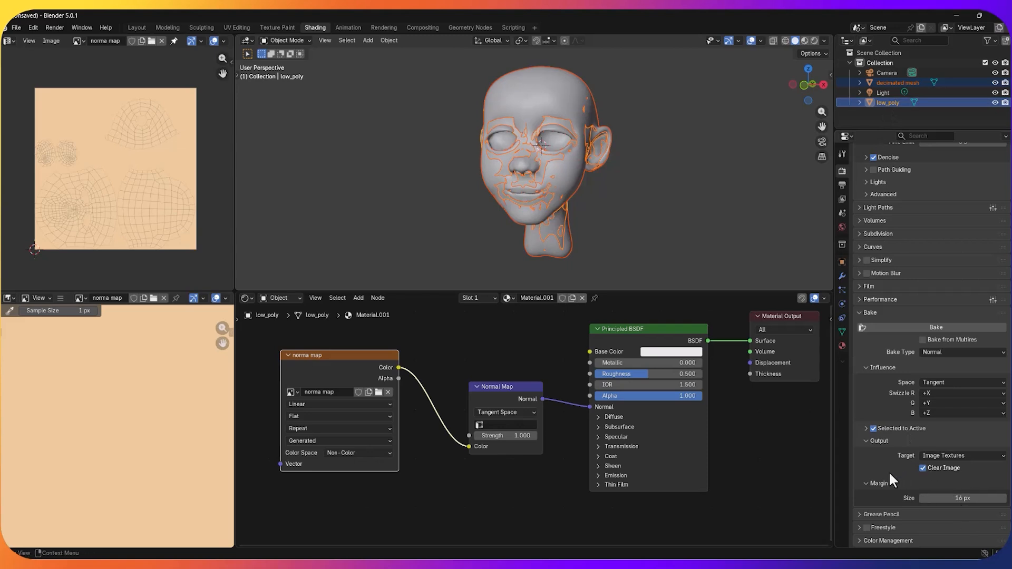
{"action": "left_click", "coordinate": [865, 428]}
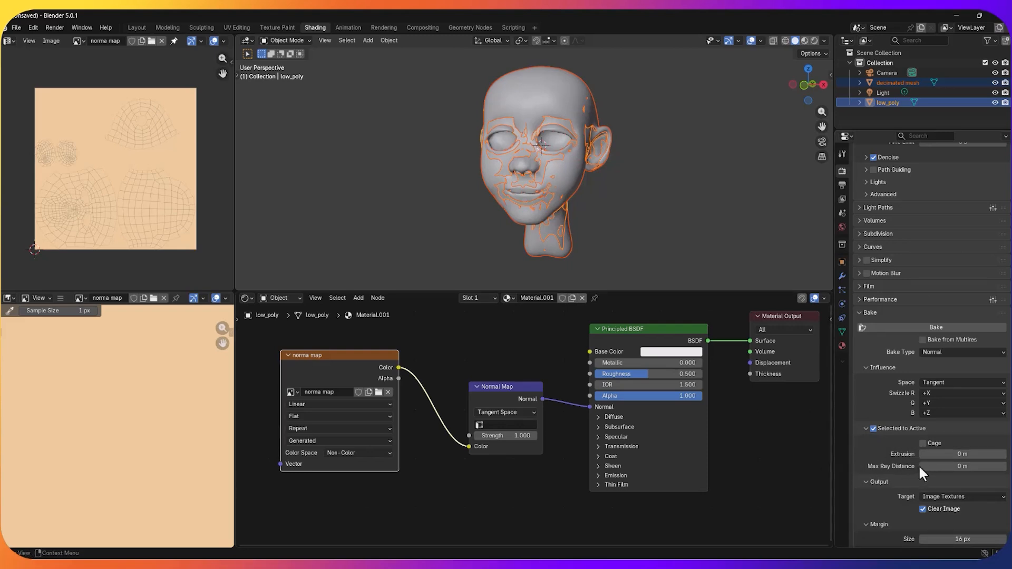
{"action": "left_click_drag", "start_coordinate": [934, 454], "coordinate": [939, 454]}
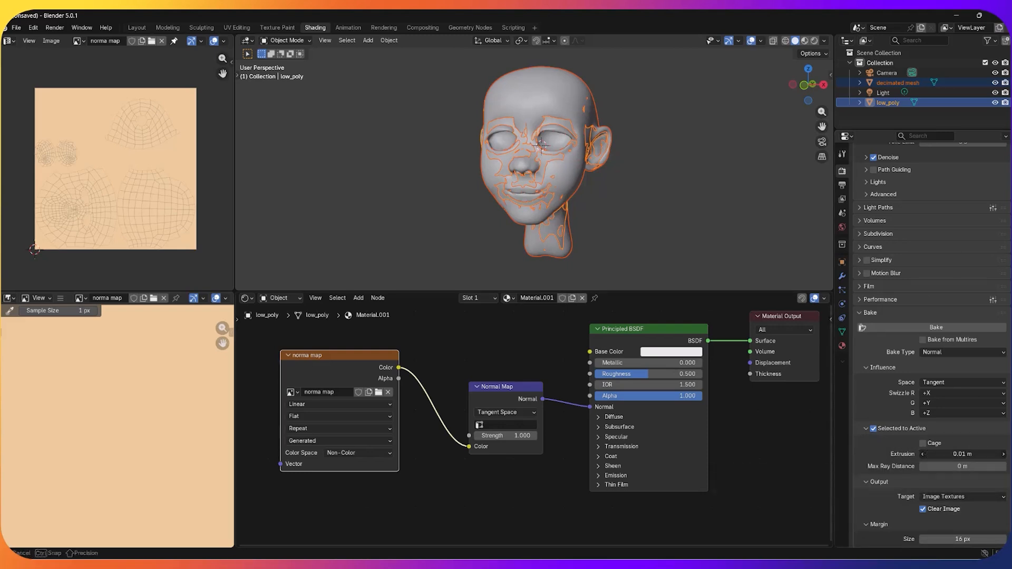
{"action": "left_click_drag", "start_coordinate": [933, 456], "coordinate": [937, 456]}
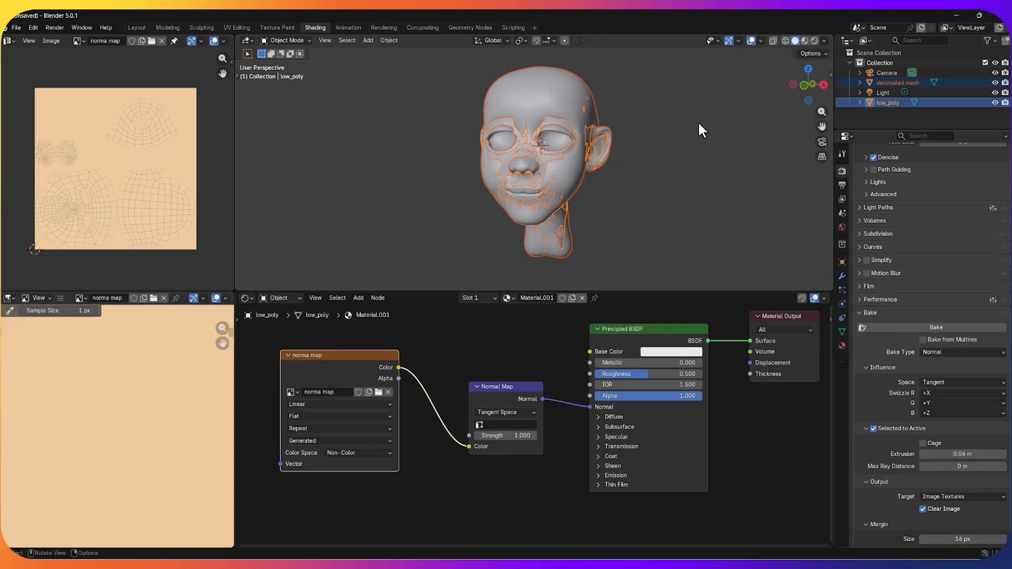
{"action": "left_click", "coordinate": [909, 330]}
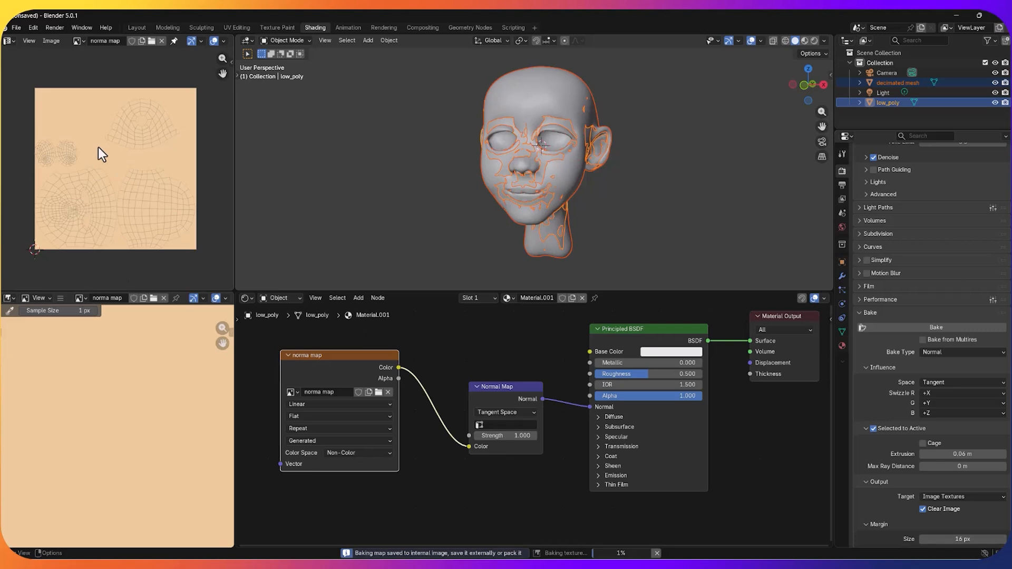
{"action": "scroll", "coordinate": [117, 160], "scroll_direction": "up", "scroll_amount": 1}
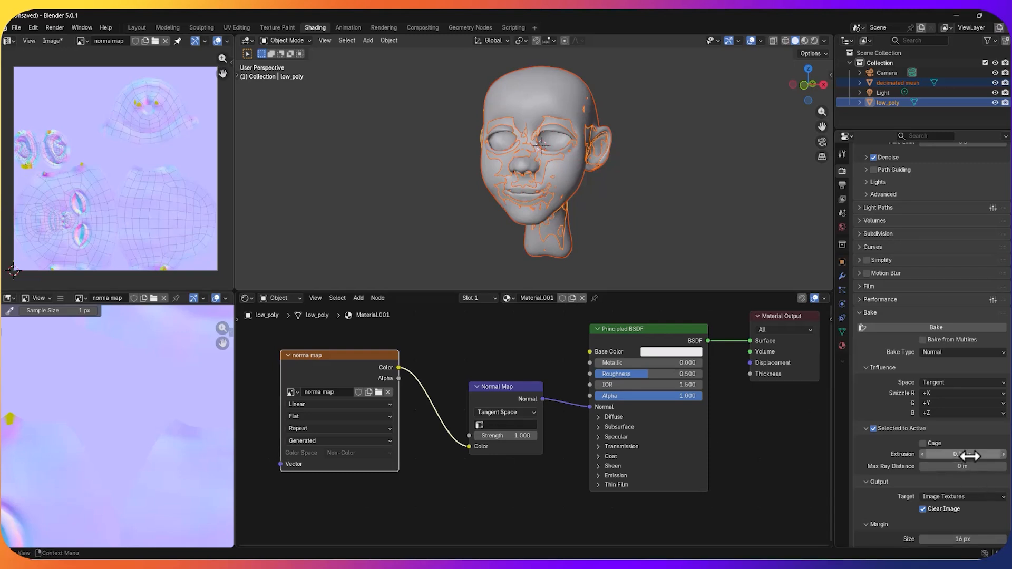
Step: Increase the bake Extrusion to 0.13 m, rebake the normal map and check the image in the UV Editor
{"action": "left_click_drag", "start_coordinate": [967, 453], "coordinate": [987, 454]}
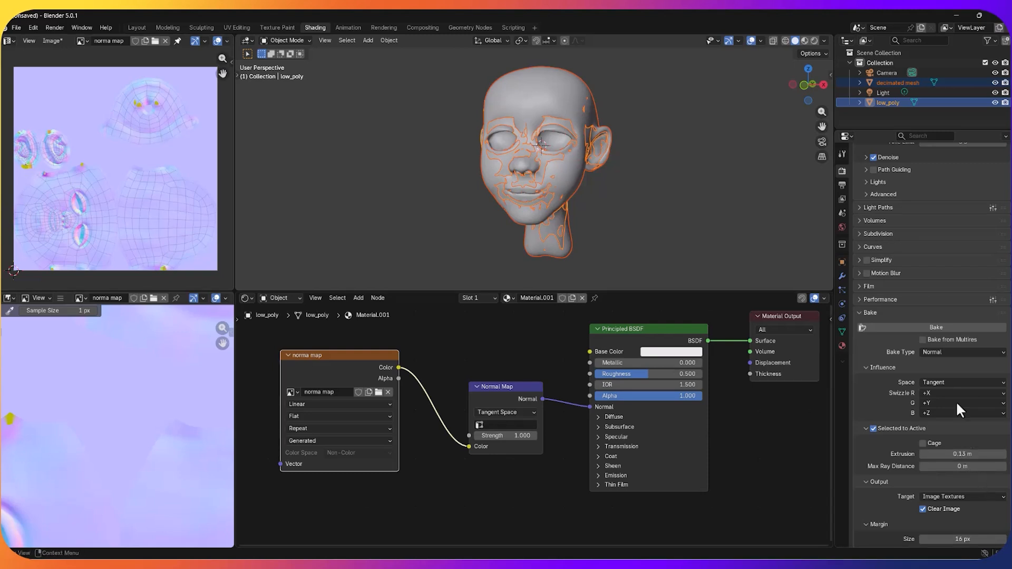
{"action": "left_click", "coordinate": [932, 327]}
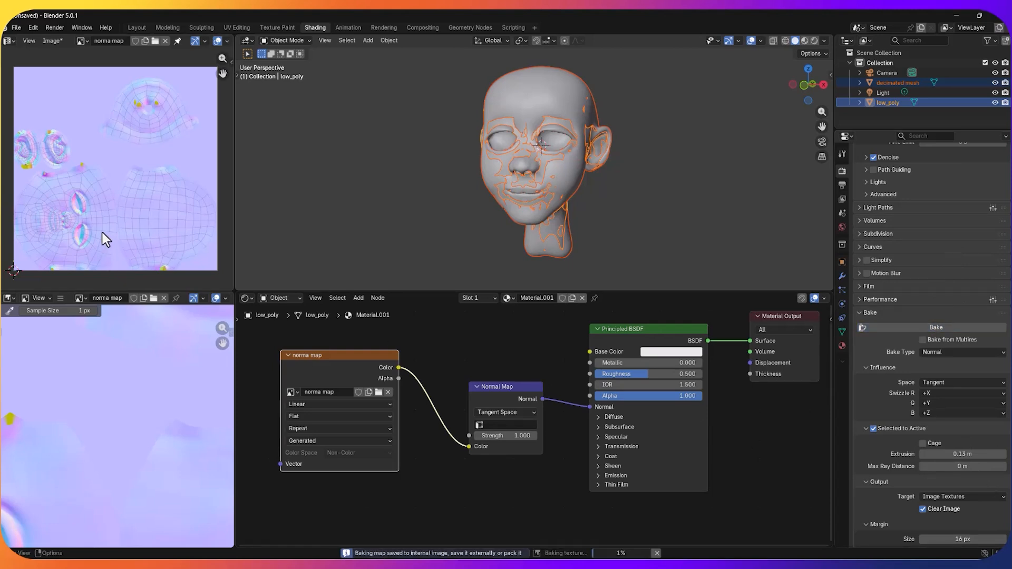
{"action": "scroll", "coordinate": [130, 194], "scroll_direction": "down", "scroll_amount": 2}
{"action": "scroll", "coordinate": [131, 194], "scroll_direction": "up", "scroll_amount": 2}
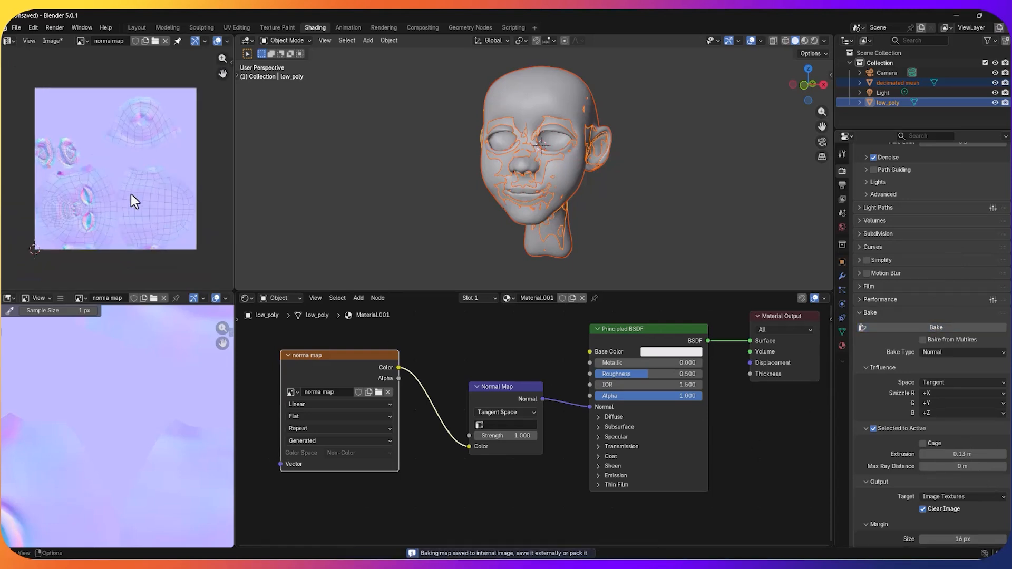
{"action": "left_click", "coordinate": [660, 217]}
{"action": "scroll", "coordinate": [169, 167], "scroll_direction": "down", "scroll_amount": 2}
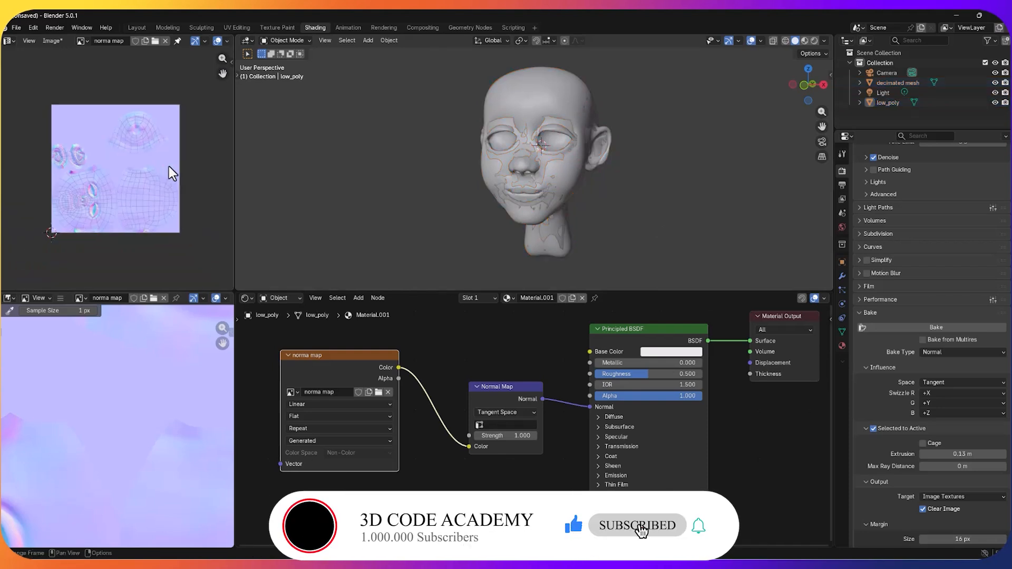
{"action": "scroll", "coordinate": [146, 143], "scroll_direction": "up", "scroll_amount": 1}
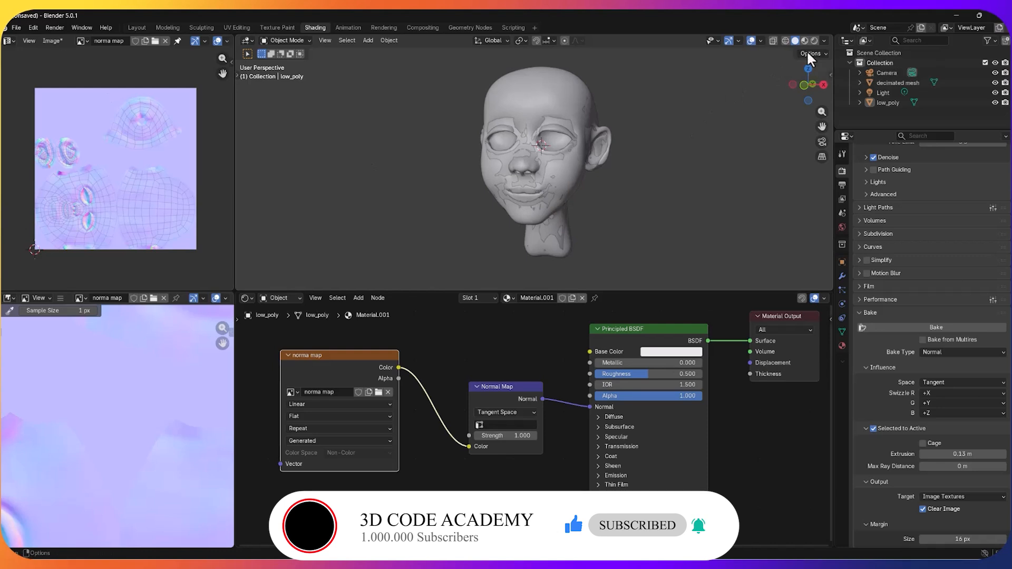
Step: Hide the decimated mesh and view the low-poly head in Material Preview shading
{"action": "left_click", "coordinate": [970, 82]}
{"action": "left_click", "coordinate": [995, 83]}
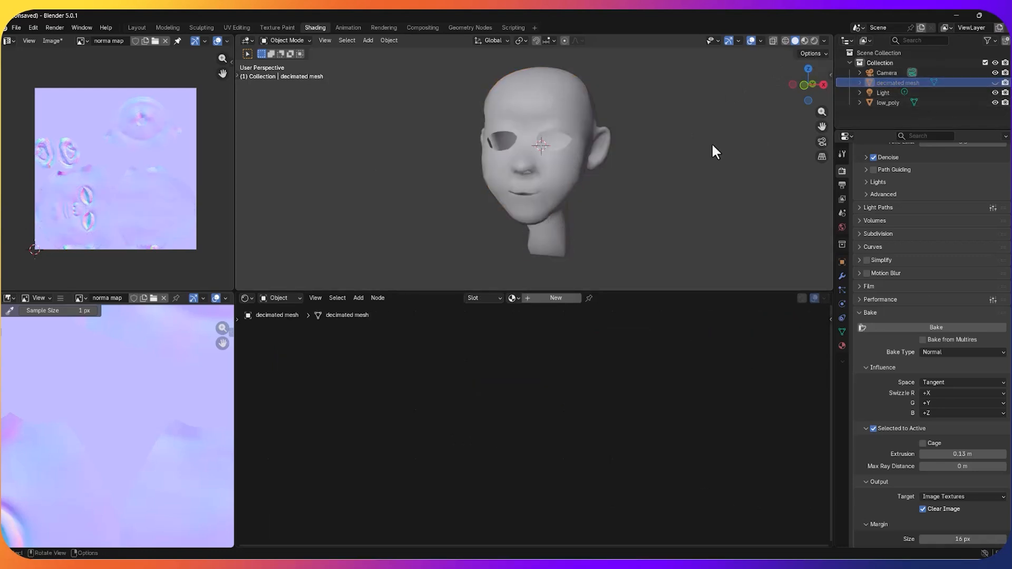
{"action": "scroll", "coordinate": [699, 153], "scroll_direction": "up", "scroll_amount": 3}
{"action": "scroll", "coordinate": [700, 153], "scroll_direction": "down", "scroll_amount": 2}
{"action": "middle_click_drag", "start_coordinate": [701, 158], "coordinate": [741, 170]}
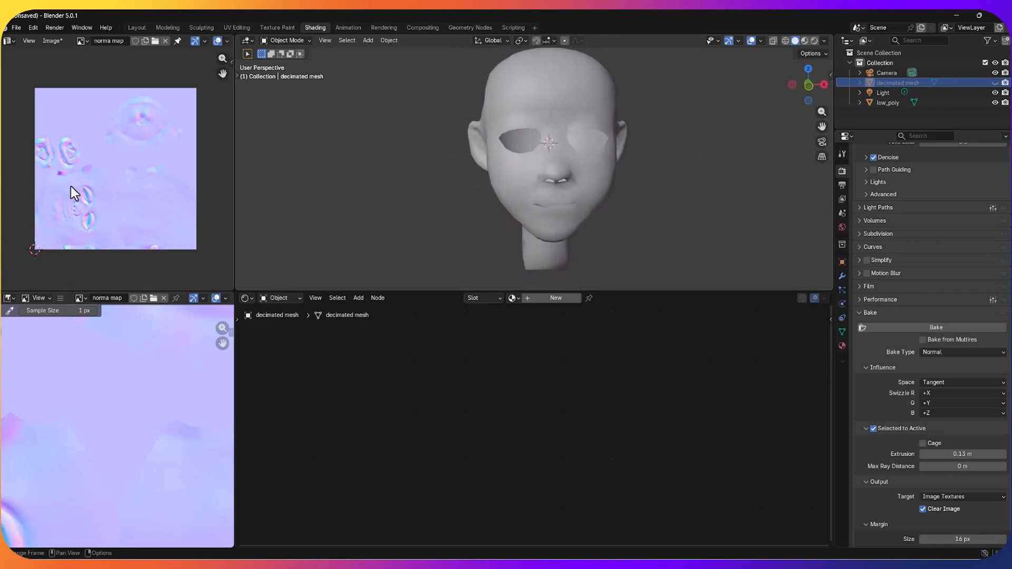
{"action": "mouse_move", "coordinate": [630, 198]}
{"action": "middle_mouse_down"}
{"action": "mouse_move", "coordinate": [594, 203]}
{"action": "mouse_move", "coordinate": [609, 201]}
{"action": "middle_mouse_up"}
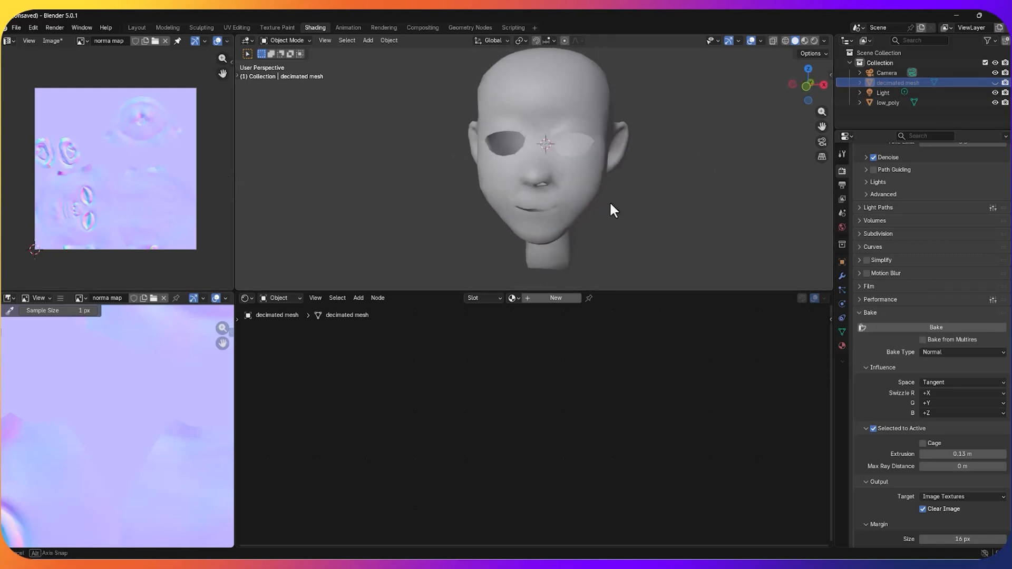
{"action": "left_click", "coordinate": [804, 41]}
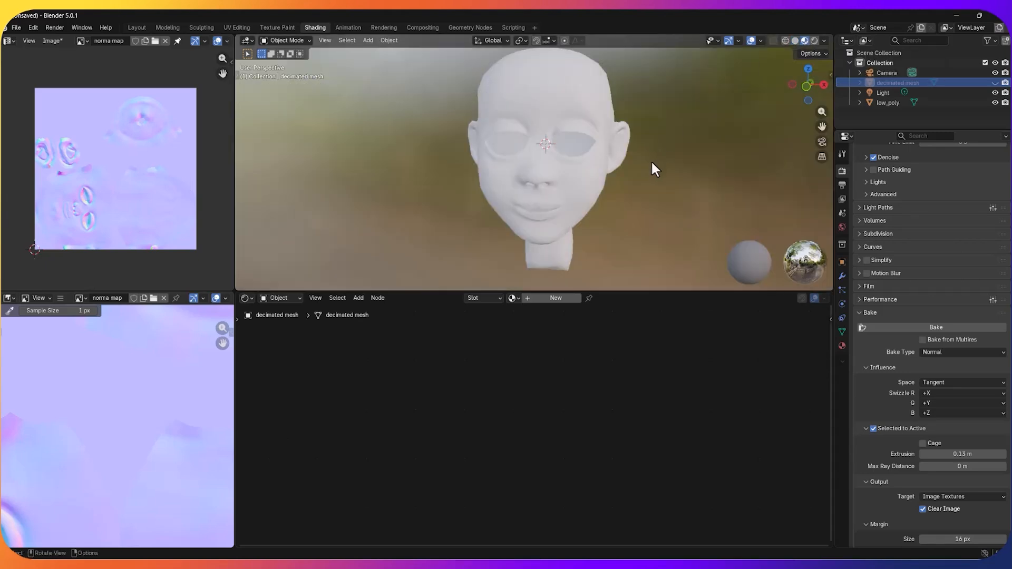
{"action": "mouse_move", "coordinate": [650, 160]}
{"action": "middle_mouse_down"}
{"action": "mouse_move", "coordinate": [557, 151]}
{"action": "mouse_move", "coordinate": [633, 162]}
{"action": "mouse_move", "coordinate": [730, 157]}
{"action": "mouse_move", "coordinate": [690, 170]}
{"action": "mouse_move", "coordinate": [572, 170]}
{"action": "mouse_move", "coordinate": [635, 161]}
{"action": "middle_mouse_up"}
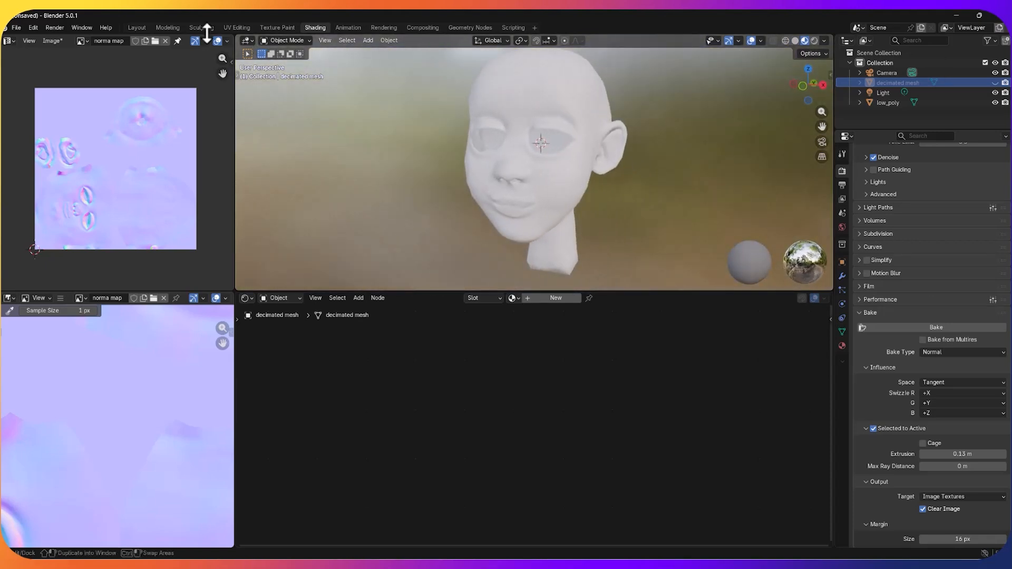
Step: Switch to the Layout workspace and compare the low-poly head in Solid and Material Preview shading
{"action": "left_click", "coordinate": [137, 28]}
{"action": "scroll", "coordinate": [469, 216], "scroll_direction": "up", "scroll_amount": 3}
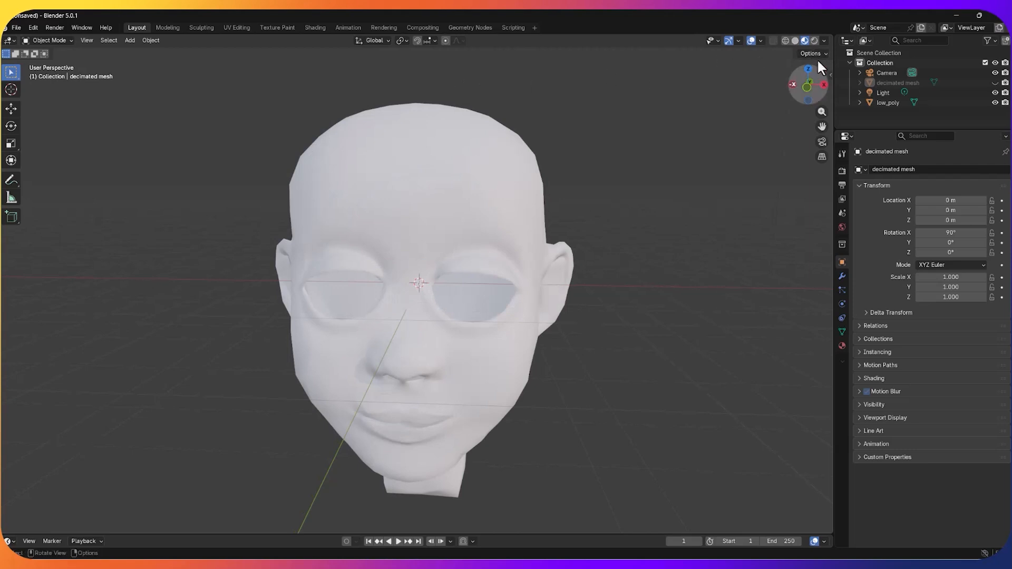
{"action": "left_click", "coordinate": [794, 41]}
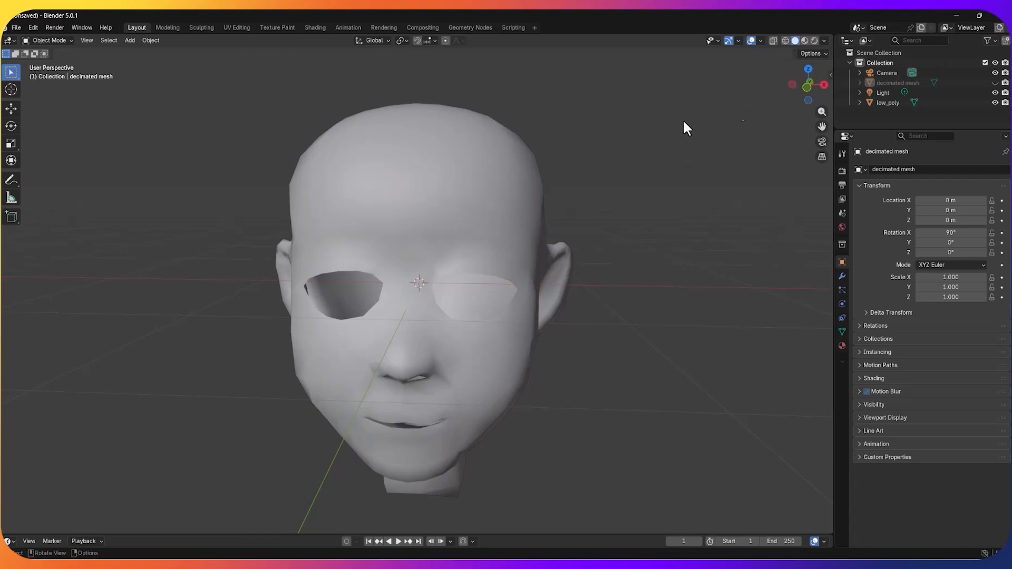
{"action": "left_click", "coordinate": [804, 40]}
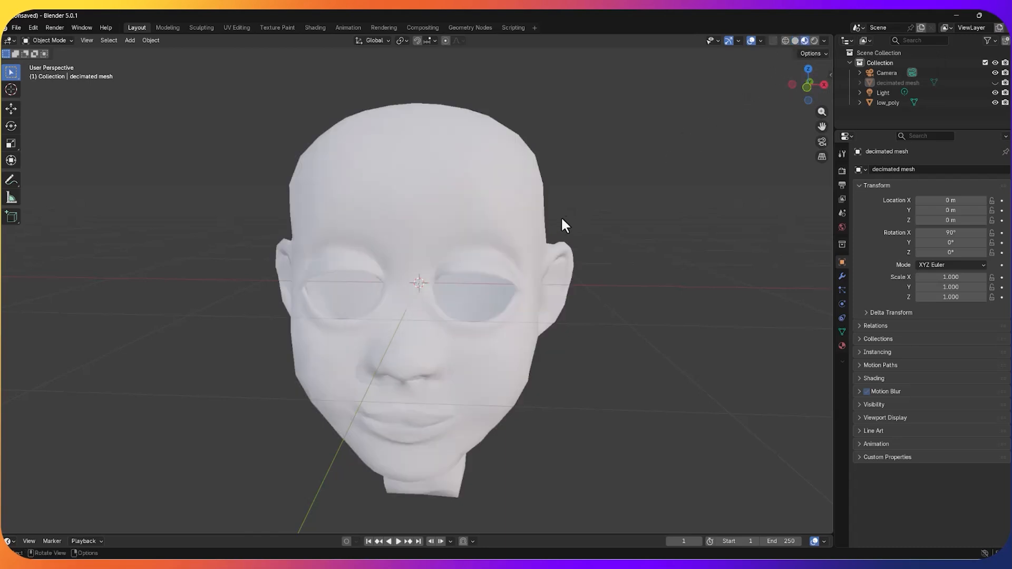
{"action": "mouse_move", "coordinate": [550, 242]}
{"action": "middle_mouse_down"}
{"action": "mouse_move", "coordinate": [495, 226]}
{"action": "mouse_move", "coordinate": [505, 234]}
{"action": "mouse_move", "coordinate": [522, 216]}
{"action": "mouse_move", "coordinate": [549, 237]}
{"action": "middle_mouse_up"}
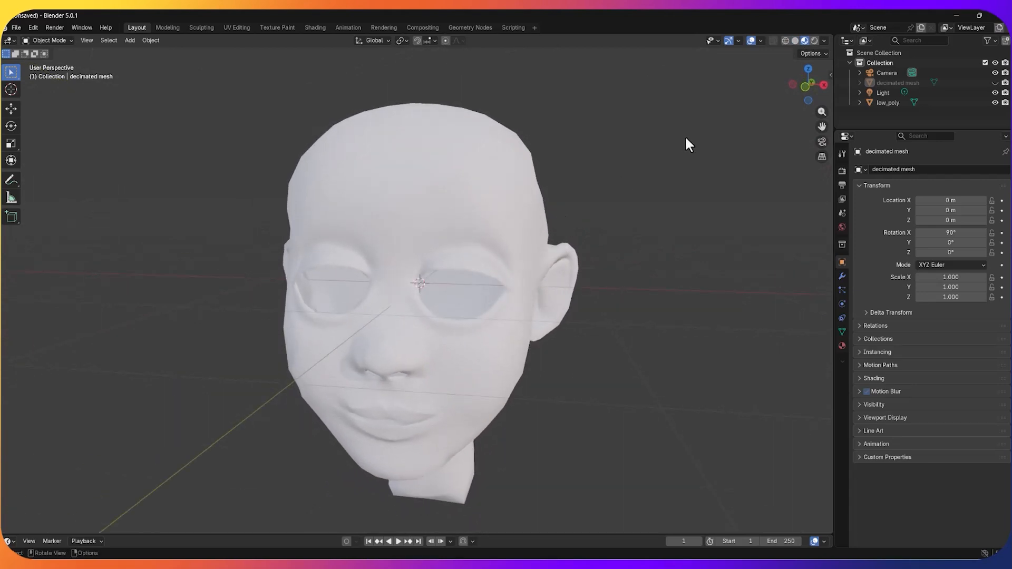
Step: Show the low-poly head in Rendered shading and examine its baked details from different angles
{"action": "left_click", "coordinate": [813, 39]}
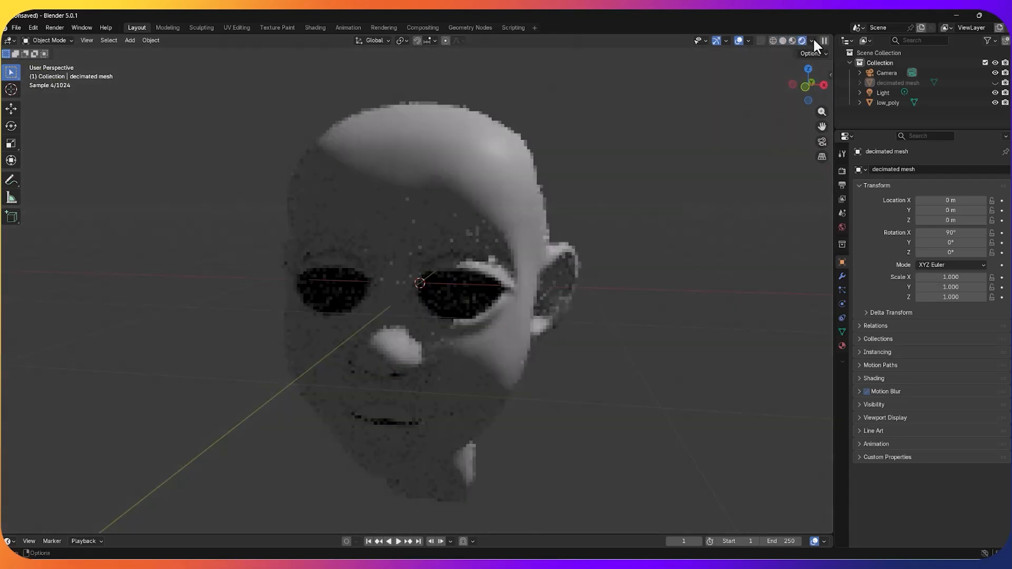
{"action": "mouse_move", "coordinate": [677, 179]}
{"action": "middle_mouse_down"}
{"action": "mouse_move", "coordinate": [695, 167]}
{"action": "mouse_move", "coordinate": [689, 172]}
{"action": "middle_mouse_up"}
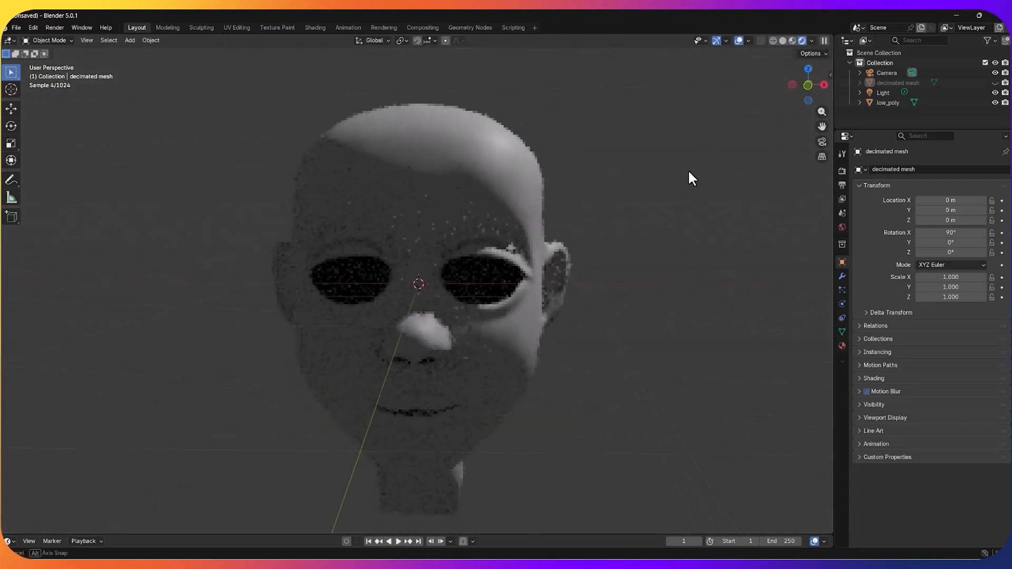
{"action": "middle_click_drag", "start_coordinate": [765, 82], "coordinate": [776, 66]}
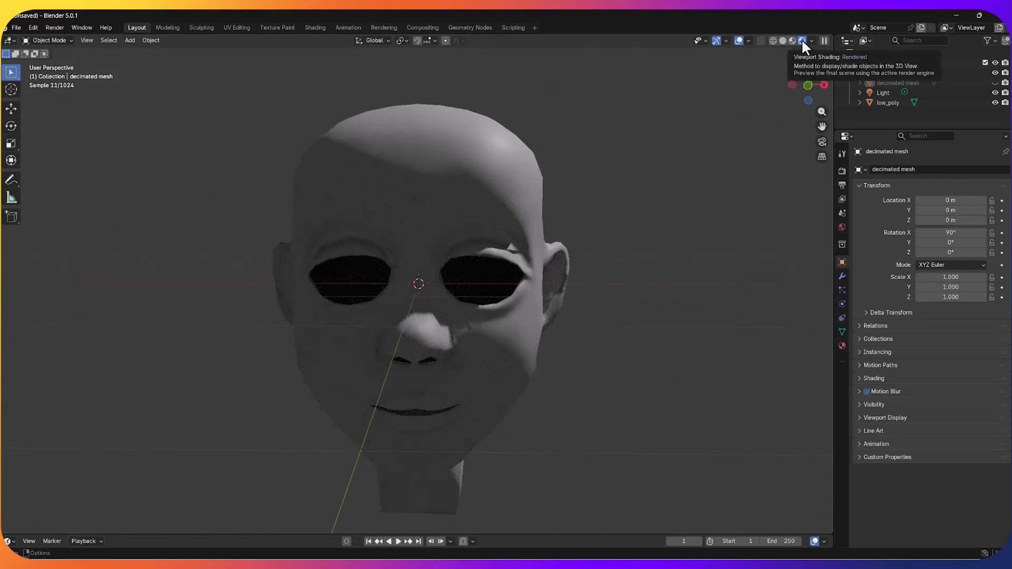
{"action": "scroll", "coordinate": [715, 158], "scroll_direction": "down", "scroll_amount": 1}
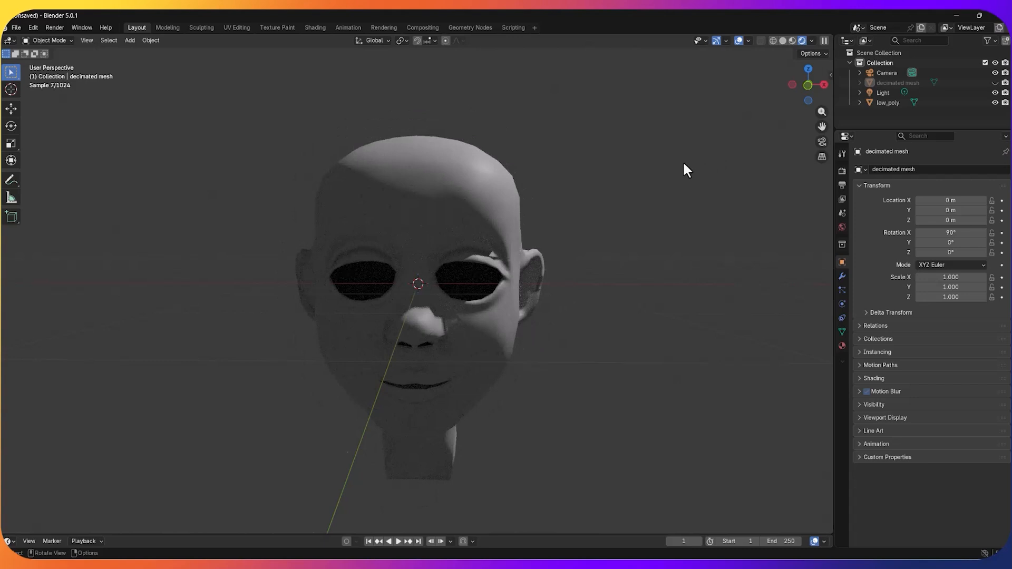
{"action": "middle_click_drag", "start_coordinate": [683, 161], "coordinate": [665, 171]}
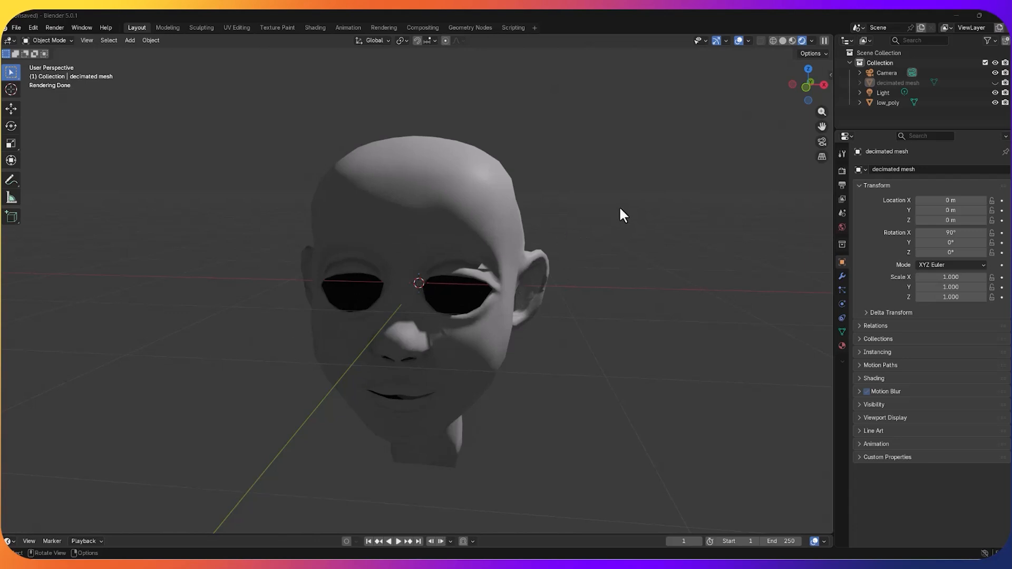
Step: In the UV Editing workspace, create a new 1024 × 1024 px image named ao with Alpha turned off
{"action": "left_click", "coordinate": [228, 27]}
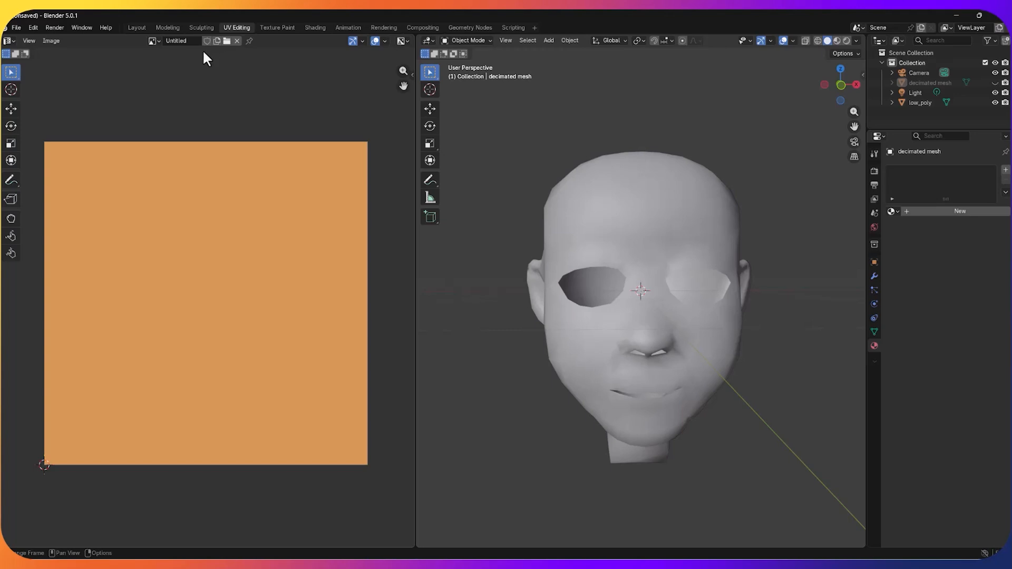
{"action": "left_click", "coordinate": [217, 40]}
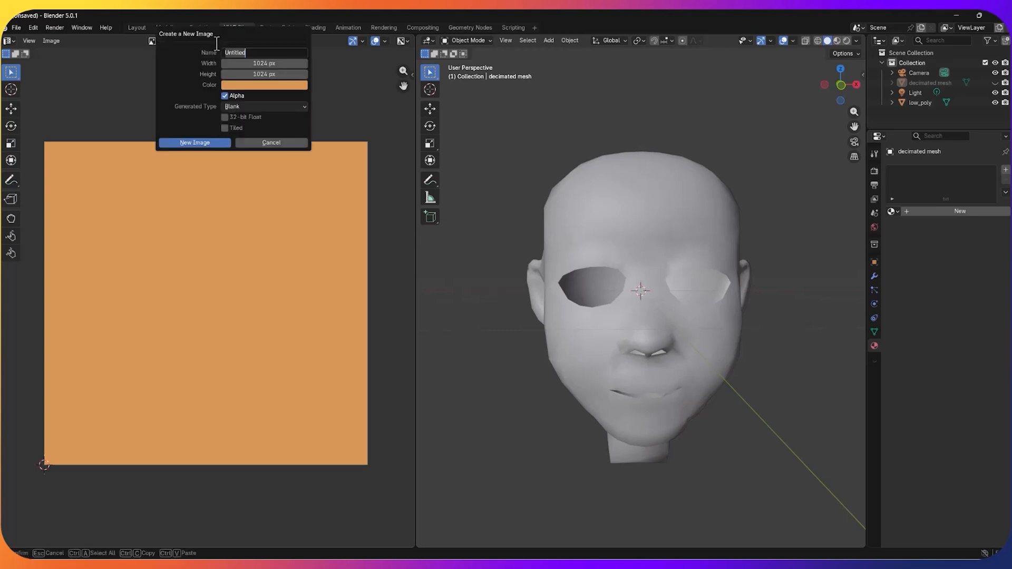
{"action": "type", "text": "ao"}
{"action": "left_click", "coordinate": [224, 95]}
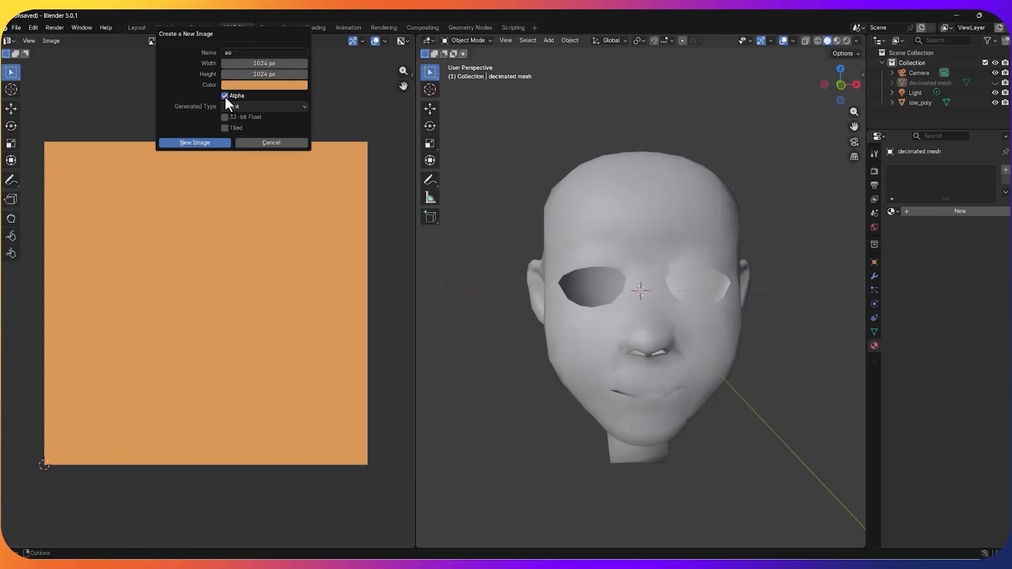
{"action": "left_click", "coordinate": [207, 144]}
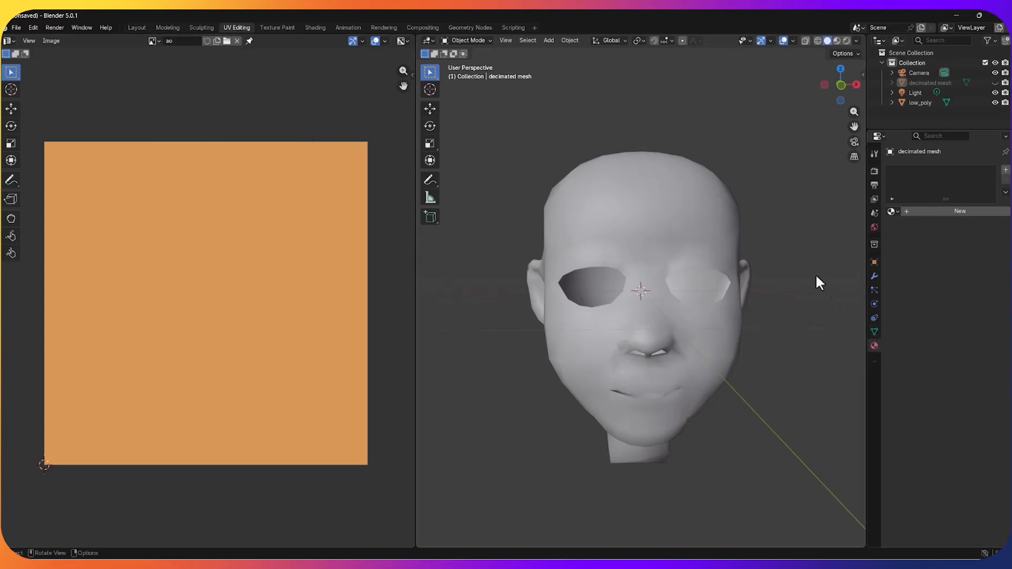
Step: Select the low-poly head and, in the Shading workspace, move its normal-map image and Normal Map nodes lower and collapse both
{"action": "left_click", "coordinate": [699, 215]}
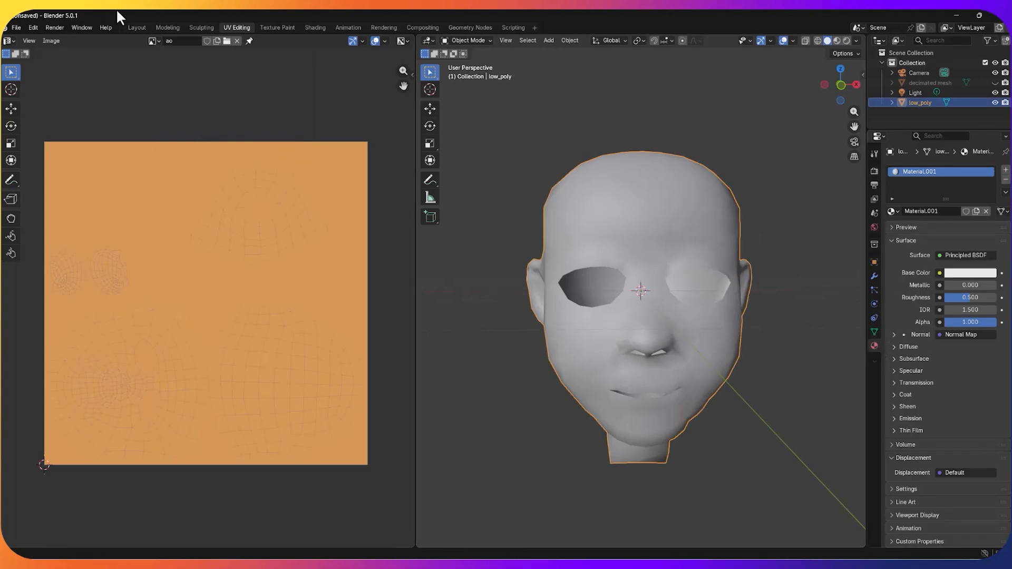
{"action": "left_click", "coordinate": [313, 27]}
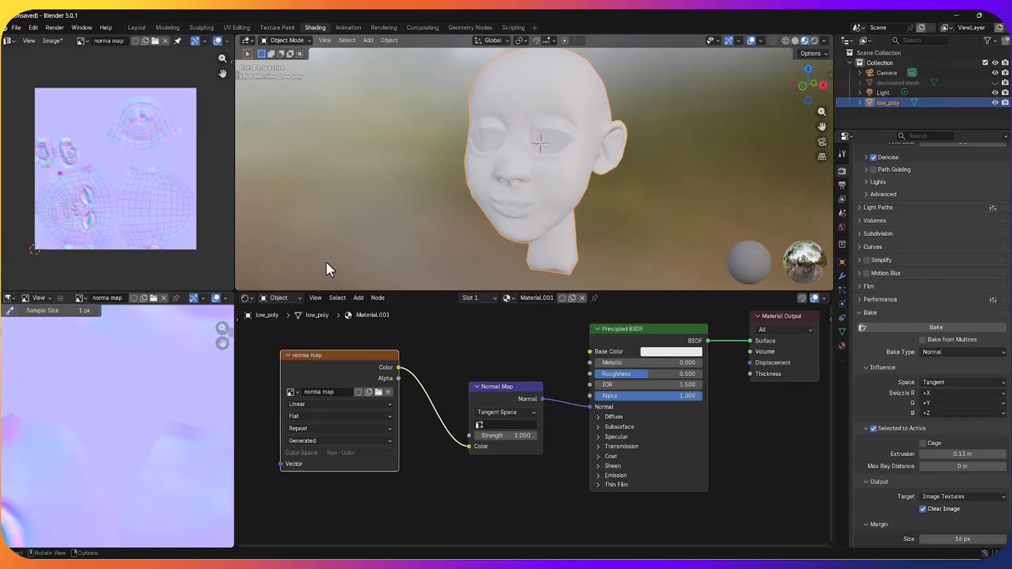
{"action": "left_click_drag", "start_coordinate": [346, 355], "coordinate": [399, 436]}
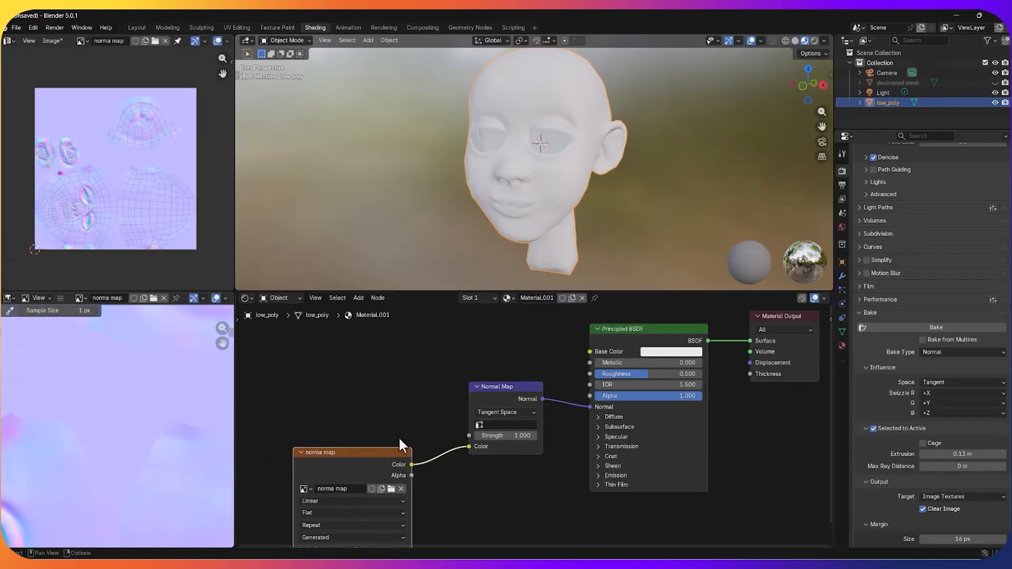
{"action": "left_click_drag", "start_coordinate": [491, 390], "coordinate": [468, 473]}
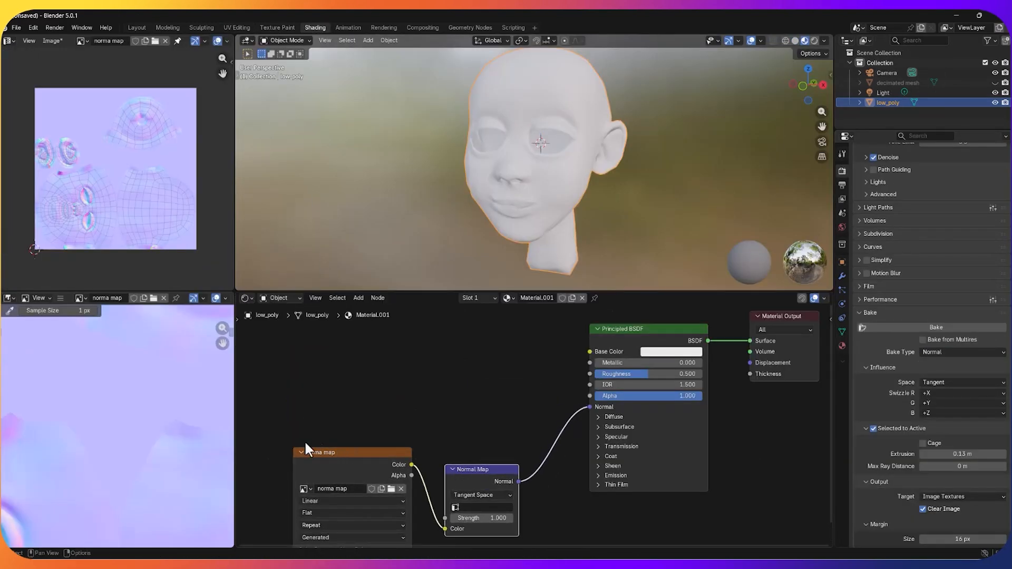
{"action": "left_click", "coordinate": [300, 453]}
{"action": "left_click", "coordinate": [452, 469]}
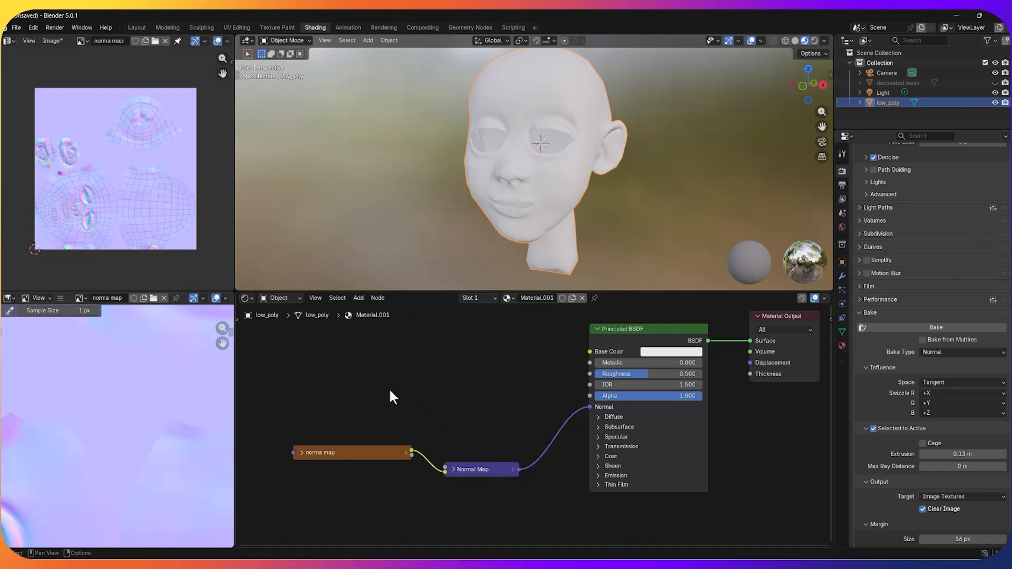
Step: Add an Image Texture node to the low-poly material, assign the ao image and place it above the normal-map nodes
{"action": "key", "text": "shift+a"}
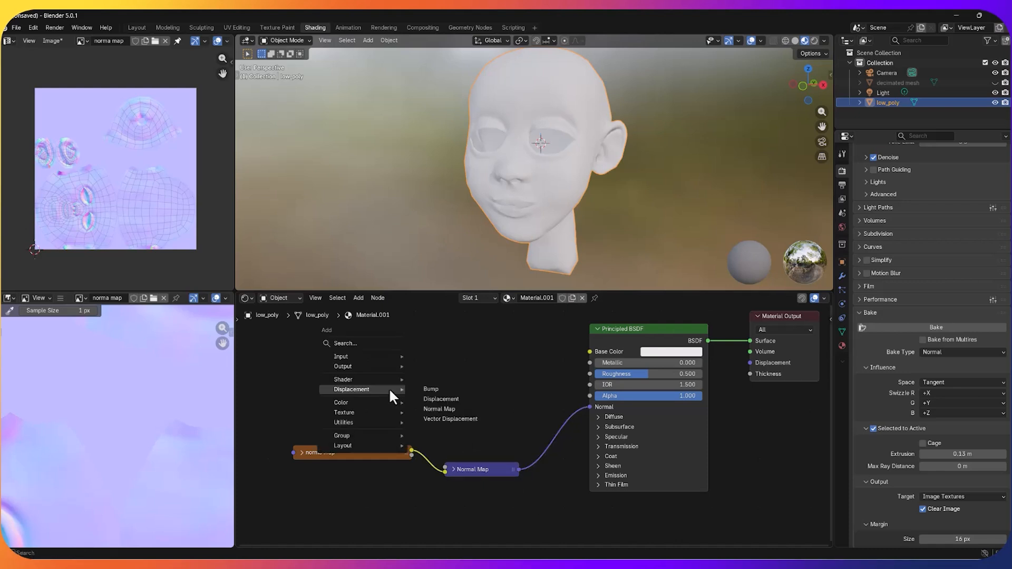
{"action": "mouse_move", "coordinate": [387, 411]}
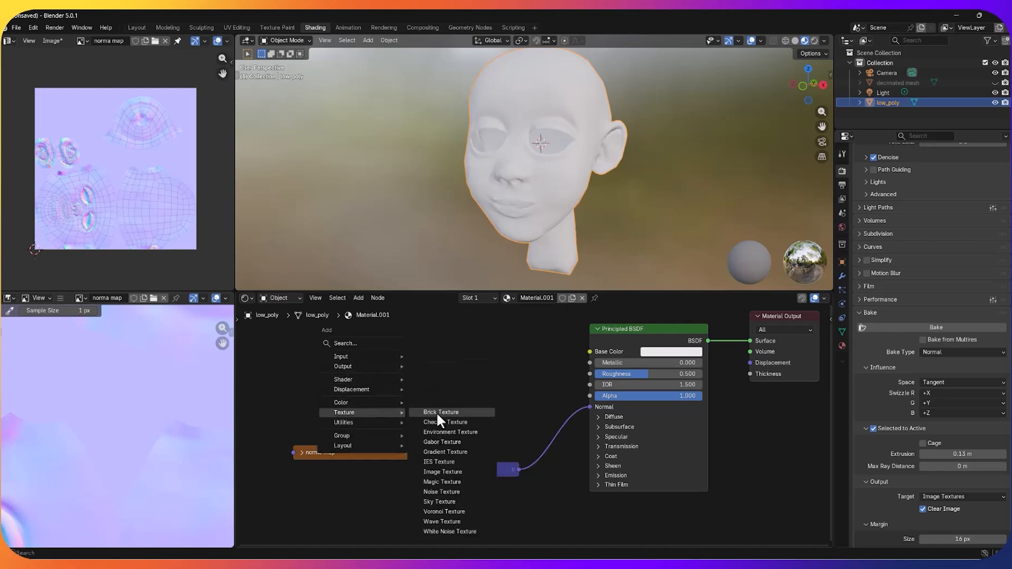
{"action": "left_click", "coordinate": [428, 471]}
{"action": "left_click", "coordinate": [369, 339]}
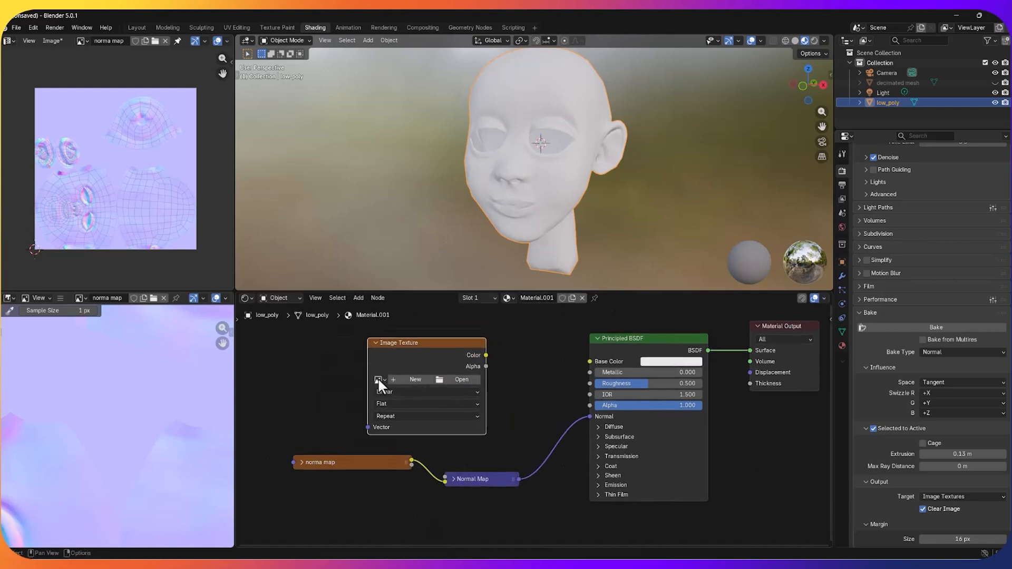
{"action": "left_click", "coordinate": [378, 380]}
{"action": "left_click", "coordinate": [399, 395]}
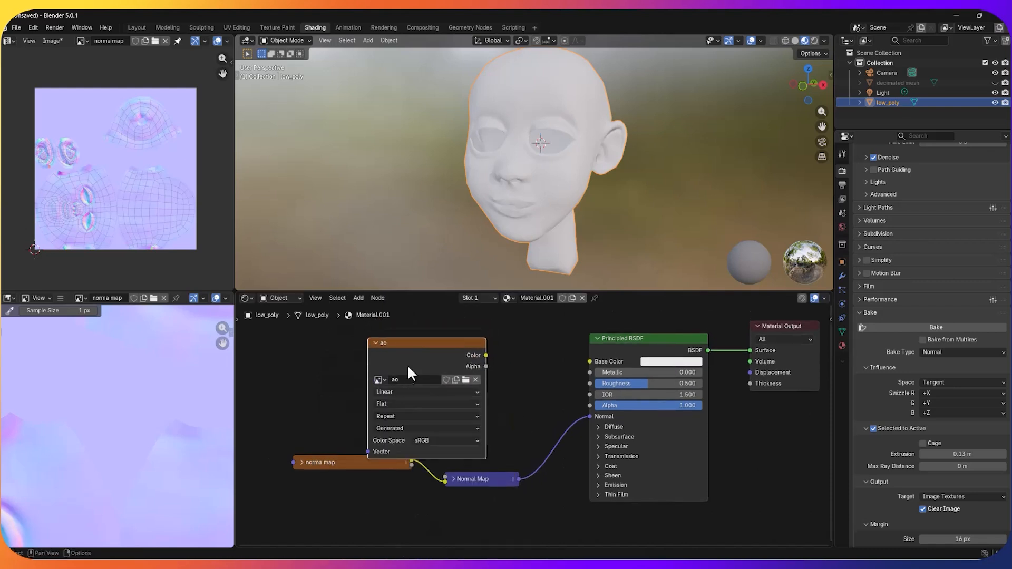
{"action": "left_click_drag", "start_coordinate": [414, 348], "coordinate": [397, 332]}
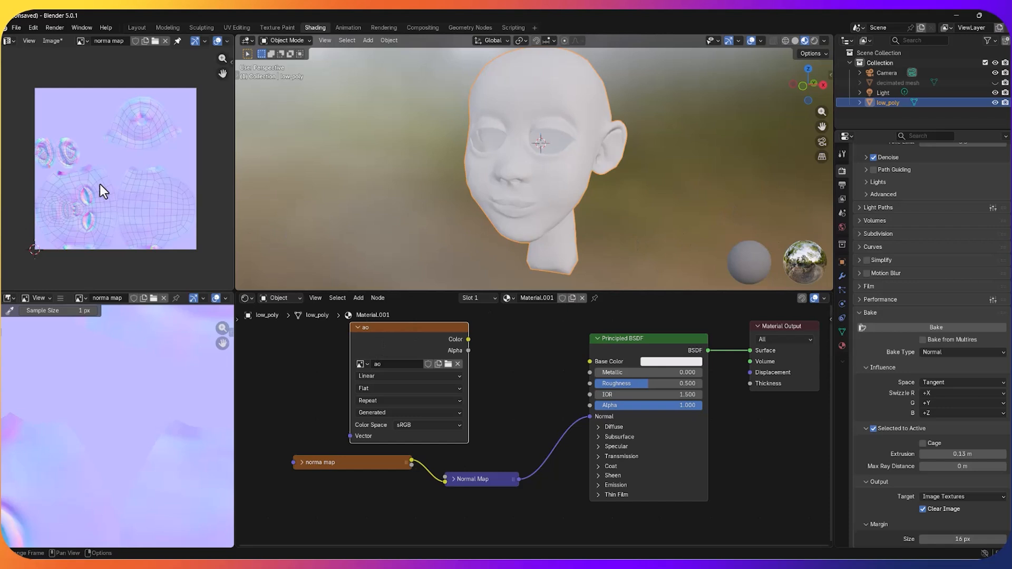
Step: Display the ao image in the image editor and set the Bake Type to Ambient Occlusion
{"action": "left_click", "coordinate": [83, 40]}
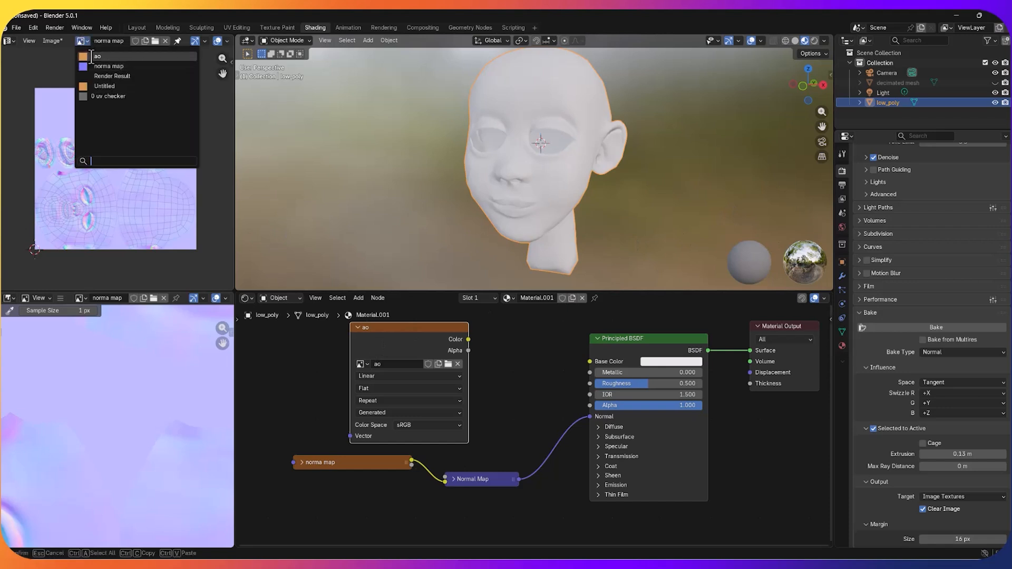
{"action": "left_click", "coordinate": [92, 55]}
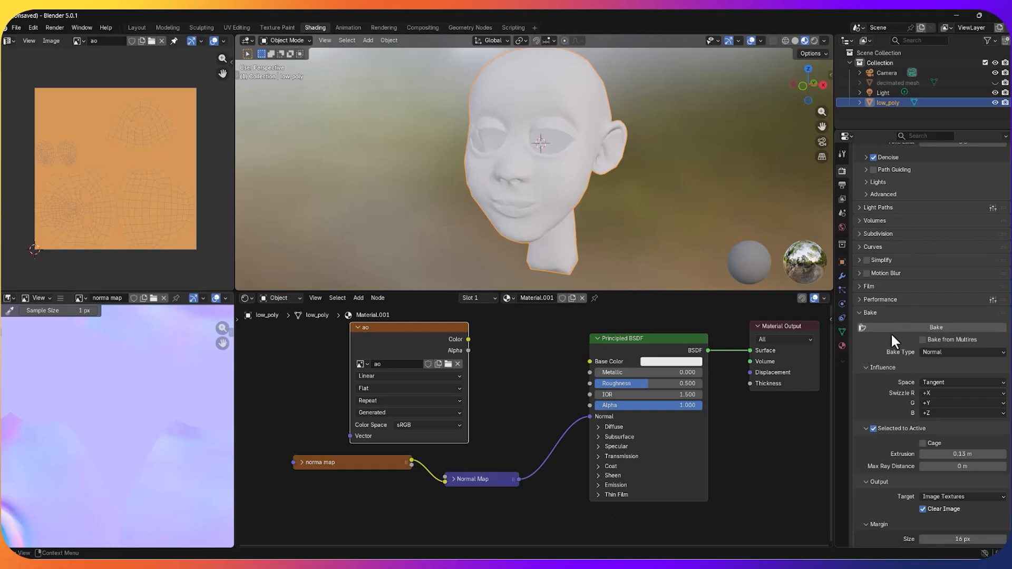
{"action": "left_click", "coordinate": [937, 351]}
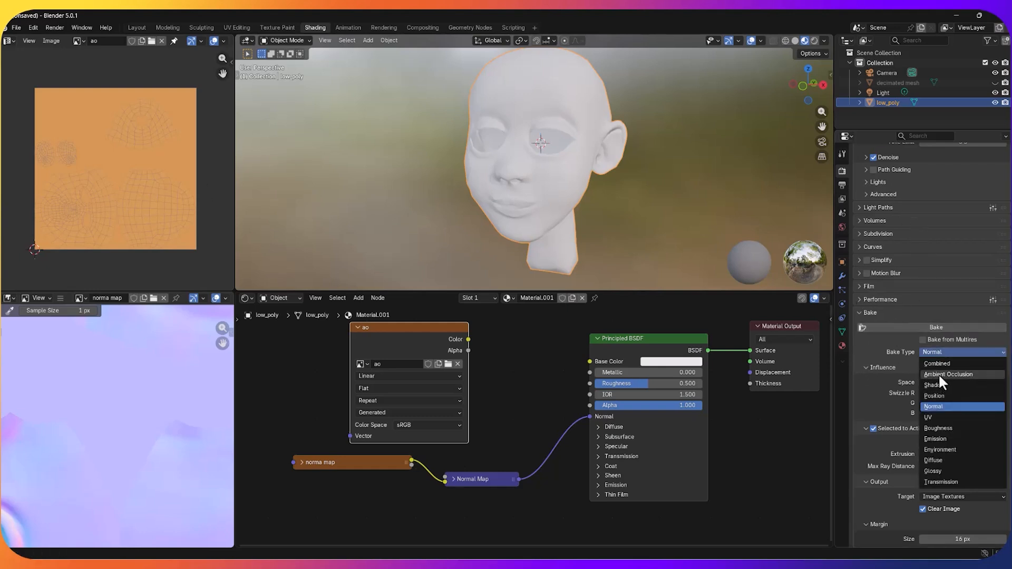
{"action": "left_click", "coordinate": [938, 373]}
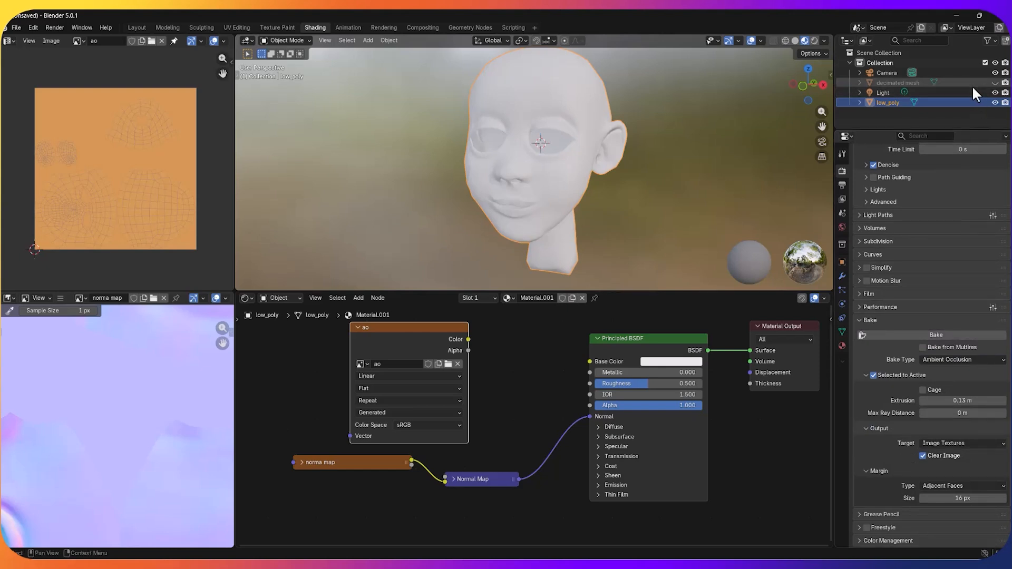
Step: Unhide the decimated mesh, select it with low_poly as the active object, and bake the ambient occlusion
{"action": "left_click", "coordinate": [994, 82]}
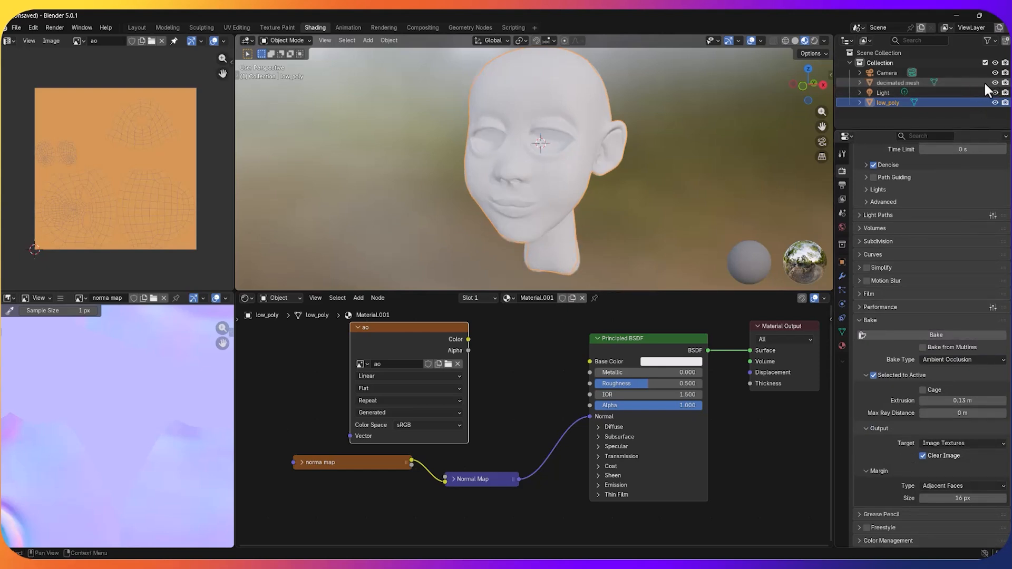
{"action": "left_click", "coordinate": [972, 83]}
{"action": "left_click", "coordinate": [953, 100], "text": "ctrl"}
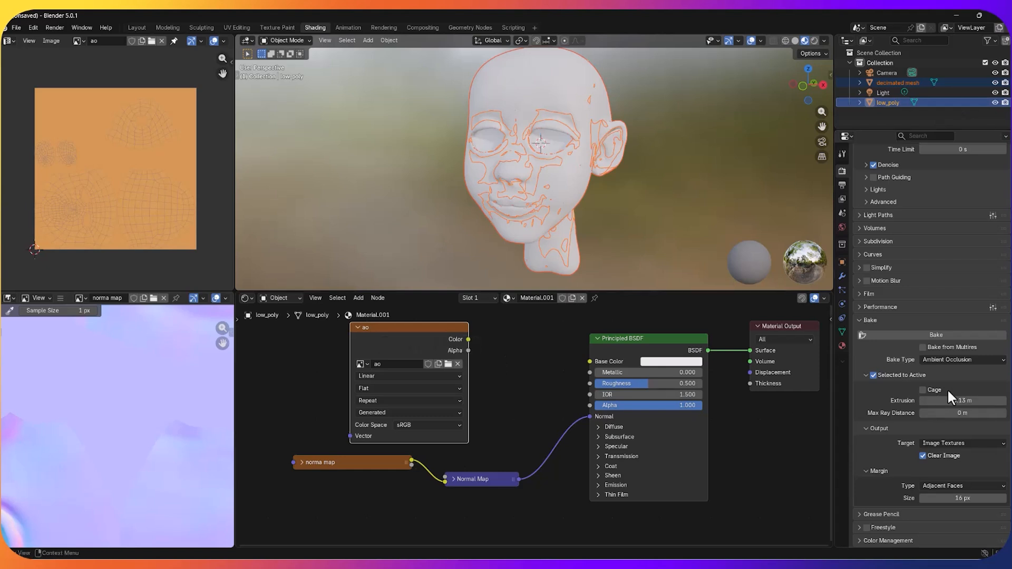
{"action": "left_click", "coordinate": [948, 333]}
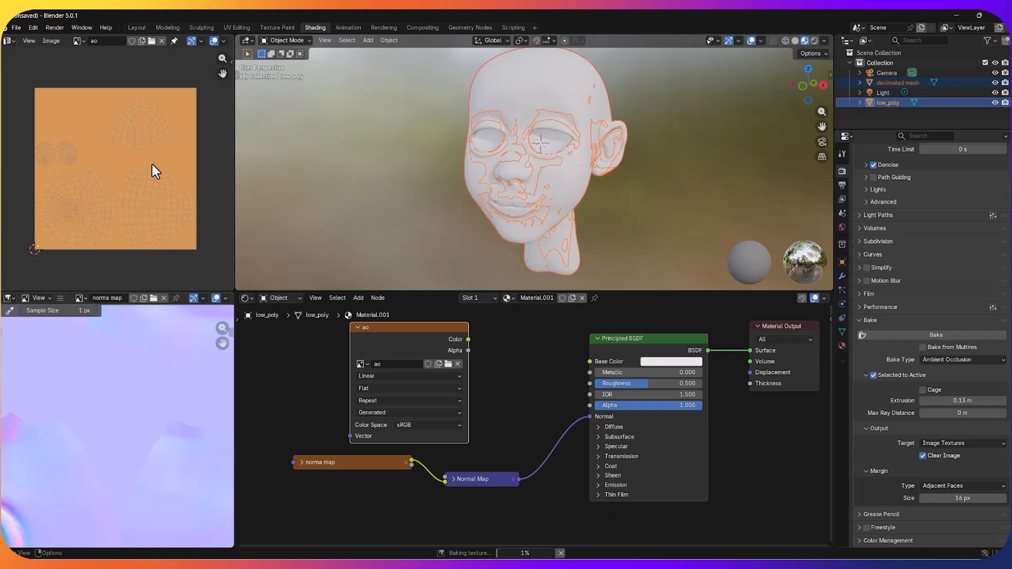
Step: Examine the baked ao image closely around the eye, nose, mouth and ear areas of the UV layout
{"action": "scroll", "coordinate": [154, 166], "scroll_direction": "up", "scroll_amount": 3}
{"action": "scroll", "coordinate": [121, 204], "scroll_direction": "up", "scroll_amount": 2}
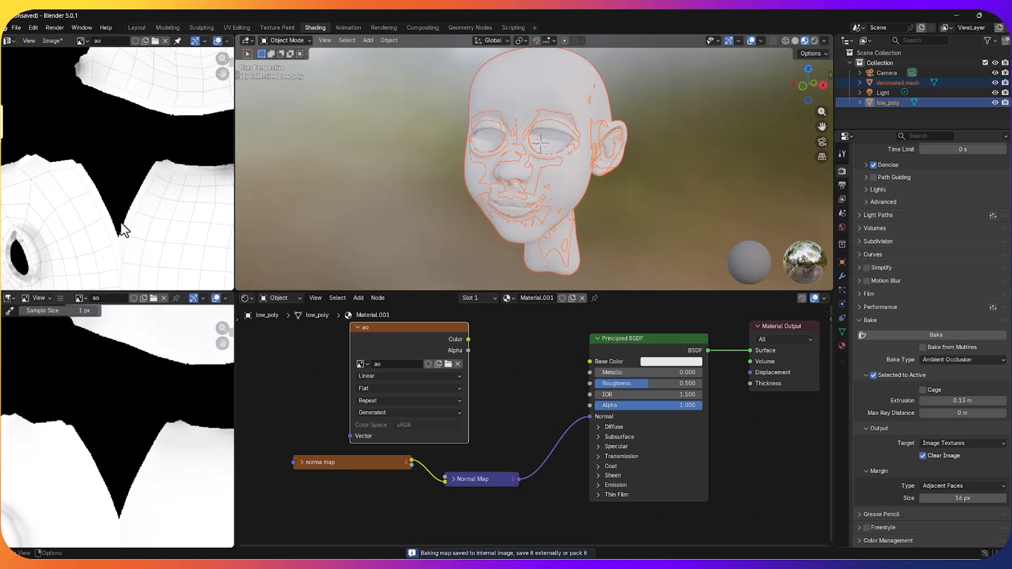
{"action": "scroll", "coordinate": [139, 211], "scroll_direction": "down", "scroll_amount": 4}
{"action": "scroll", "coordinate": [151, 192], "scroll_direction": "up", "scroll_amount": 6}
{"action": "scroll", "coordinate": [132, 198], "scroll_direction": "up", "scroll_amount": 1}
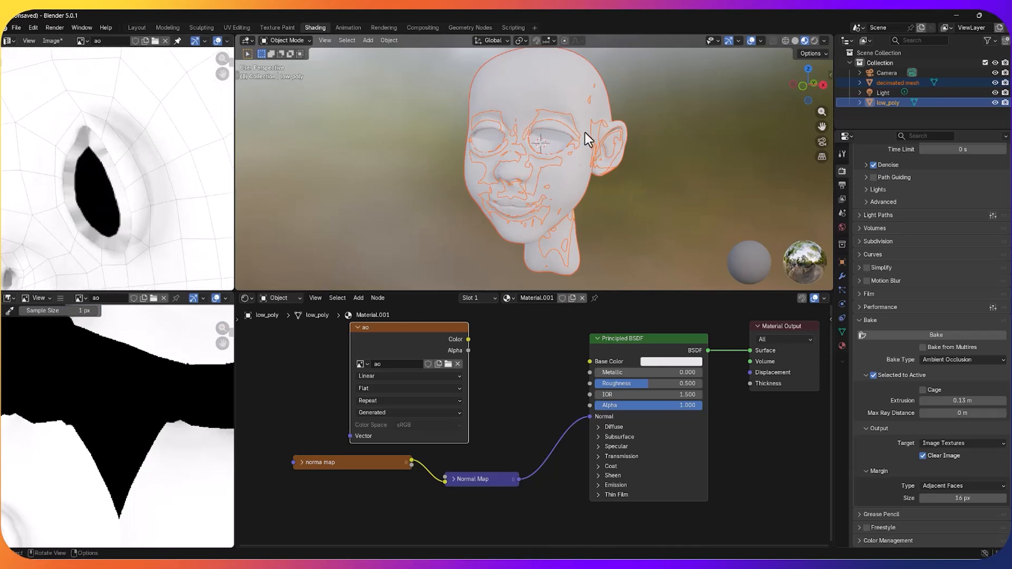
{"action": "scroll", "coordinate": [144, 187], "scroll_direction": "down", "scroll_amount": 1}
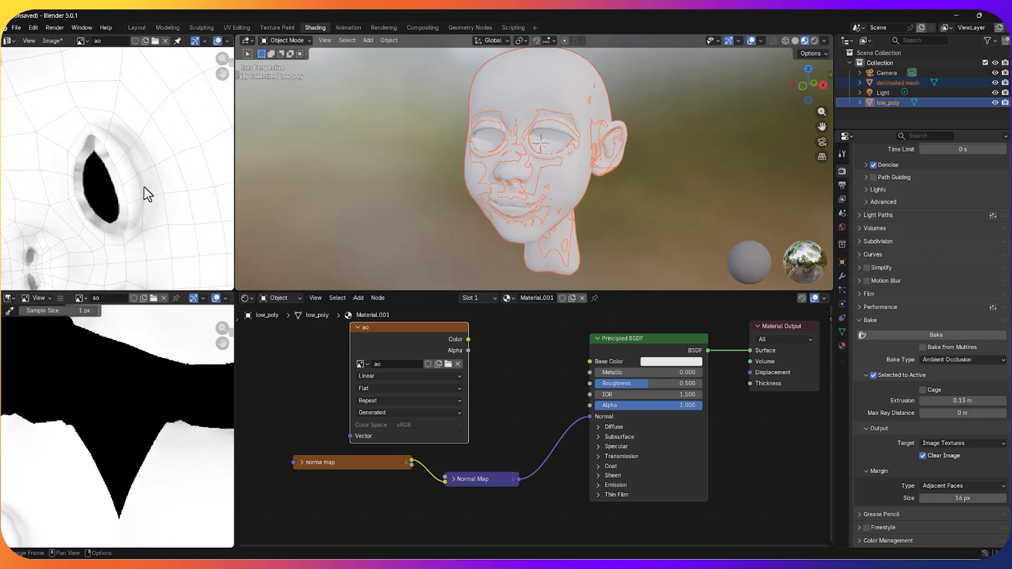
{"action": "scroll", "coordinate": [138, 194], "scroll_direction": "down", "scroll_amount": 1}
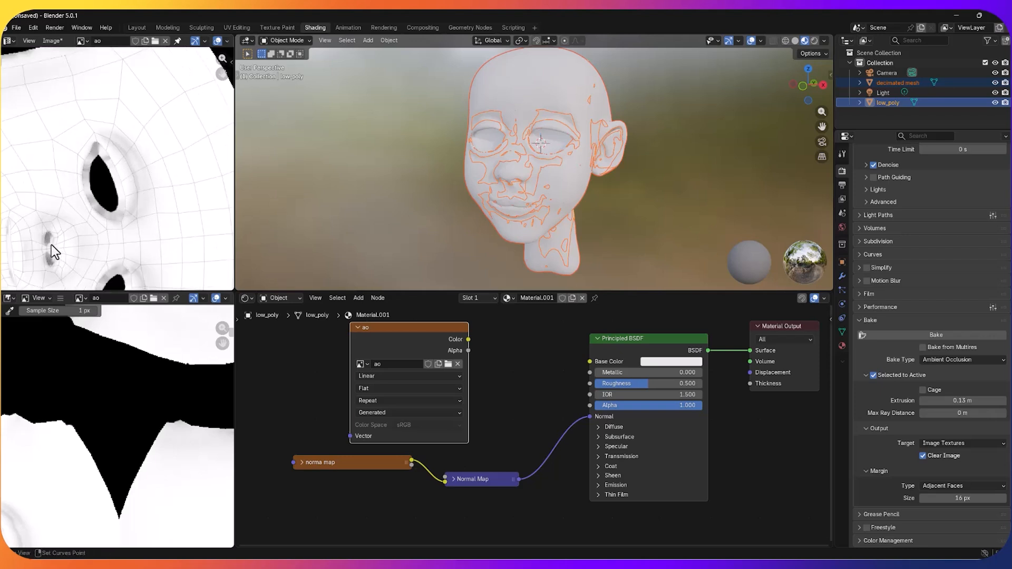
{"action": "scroll", "coordinate": [147, 190], "scroll_direction": "down", "scroll_amount": 2}
{"action": "scroll", "coordinate": [158, 176], "scroll_direction": "up", "scroll_amount": 2}
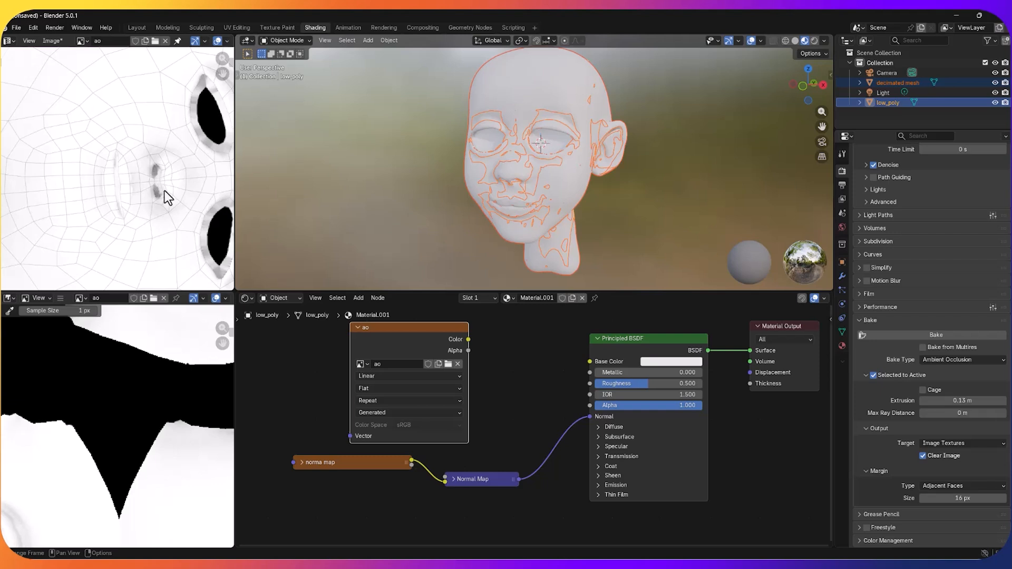
{"action": "scroll", "coordinate": [161, 187], "scroll_direction": "down", "scroll_amount": 5}
{"action": "scroll", "coordinate": [160, 186], "scroll_direction": "up", "scroll_amount": 6}
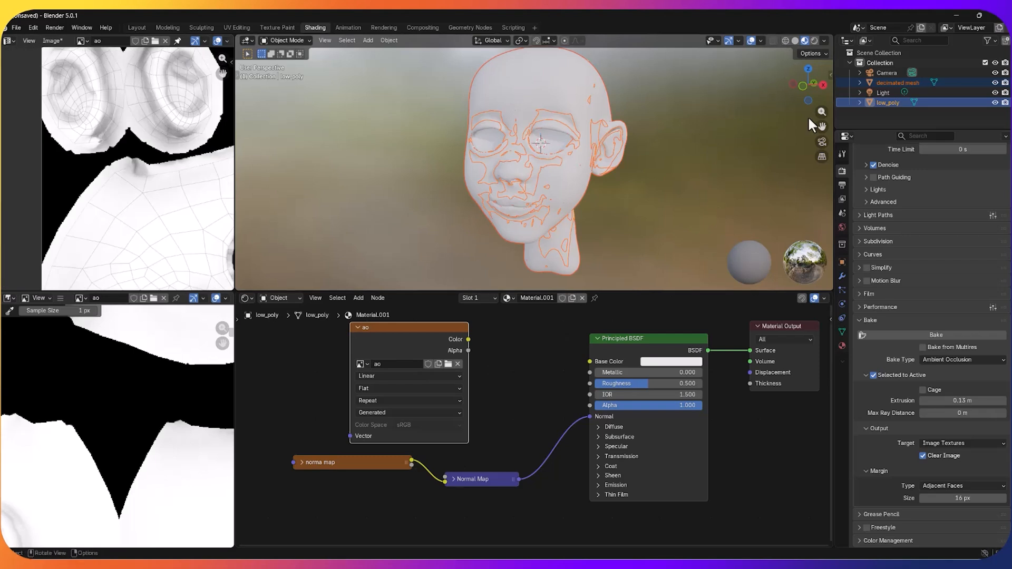
Step: Hide the decimated mesh and examine the low-poly head in Rendered shading from different angles
{"action": "left_click", "coordinate": [995, 83]}
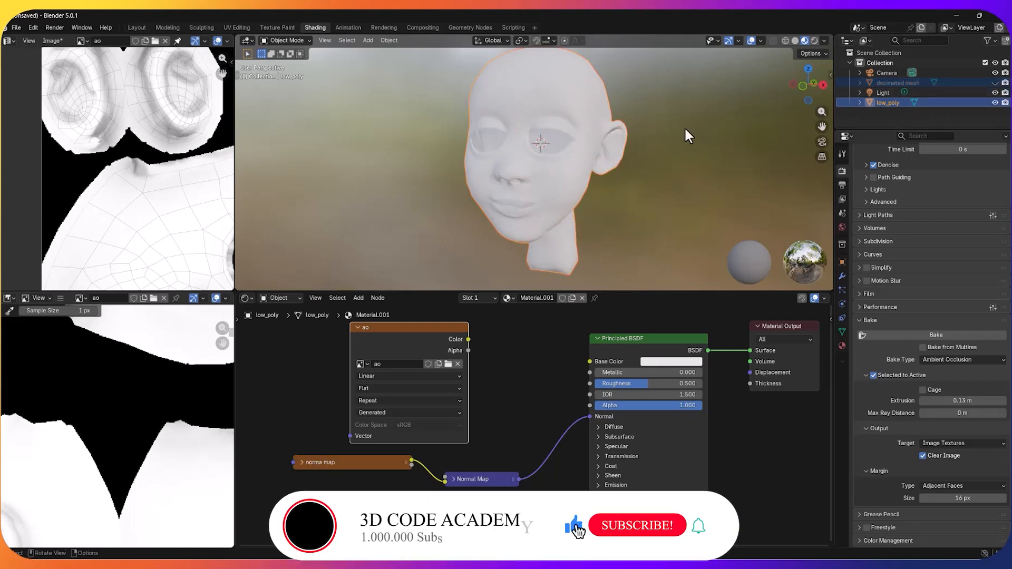
{"action": "middle_click_drag", "start_coordinate": [688, 128], "coordinate": [701, 127]}
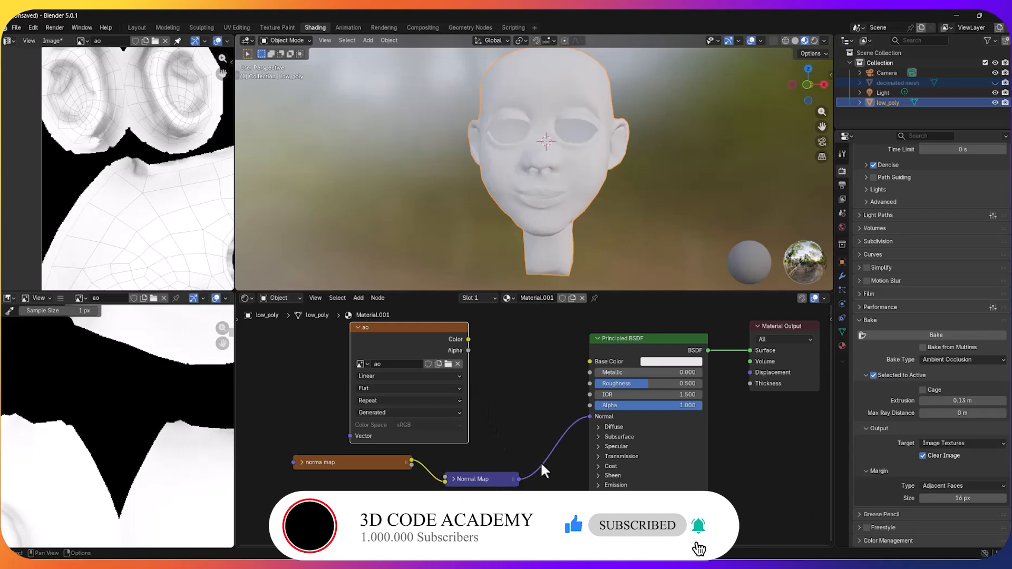
{"action": "scroll", "coordinate": [539, 460], "scroll_direction": "down", "scroll_amount": 1}
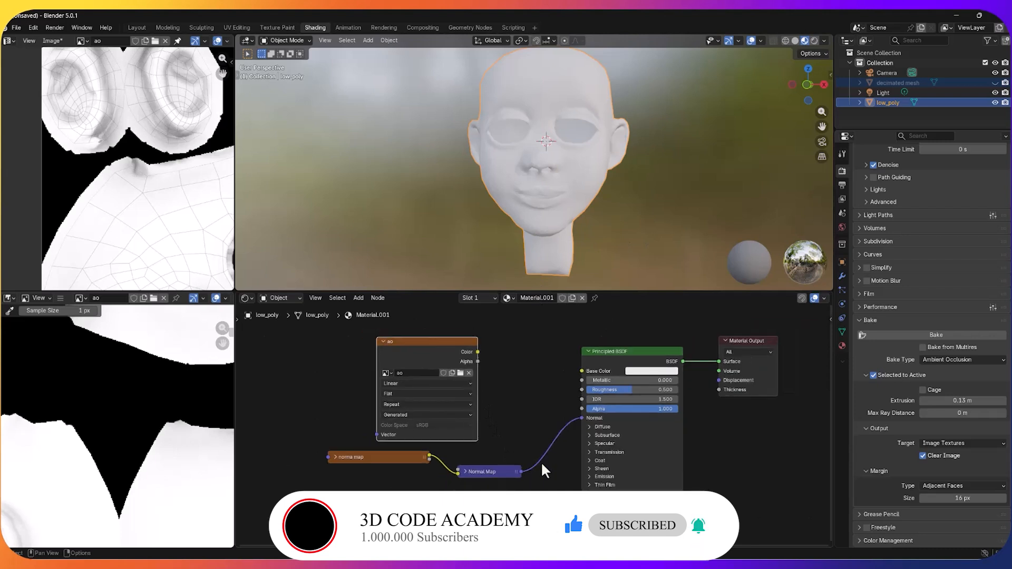
{"action": "left_click", "coordinate": [814, 40]}
{"action": "scroll", "coordinate": [604, 151], "scroll_direction": "up", "scroll_amount": 2}
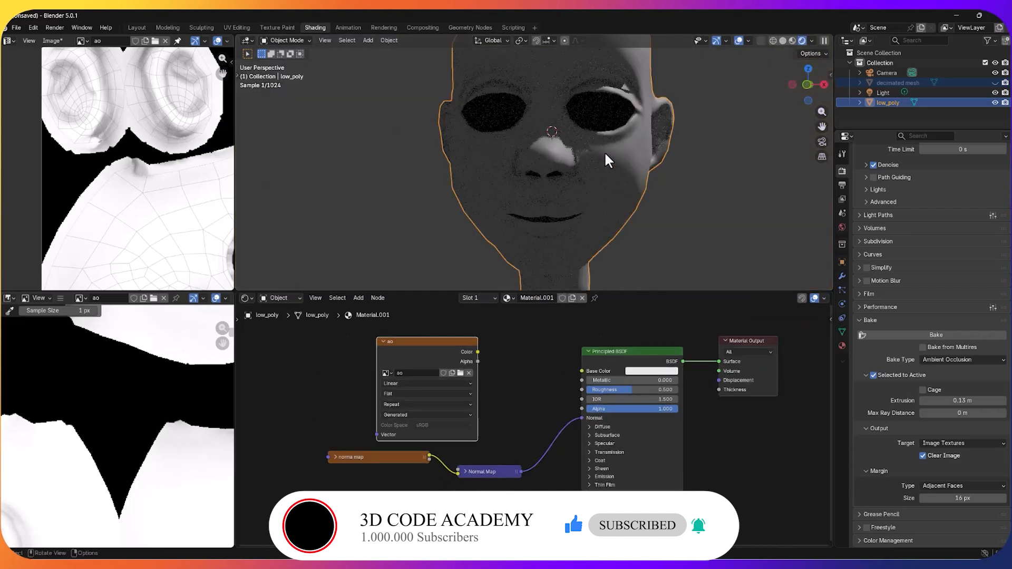
{"action": "middle_click_drag", "start_coordinate": [644, 192], "coordinate": [644, 230]}
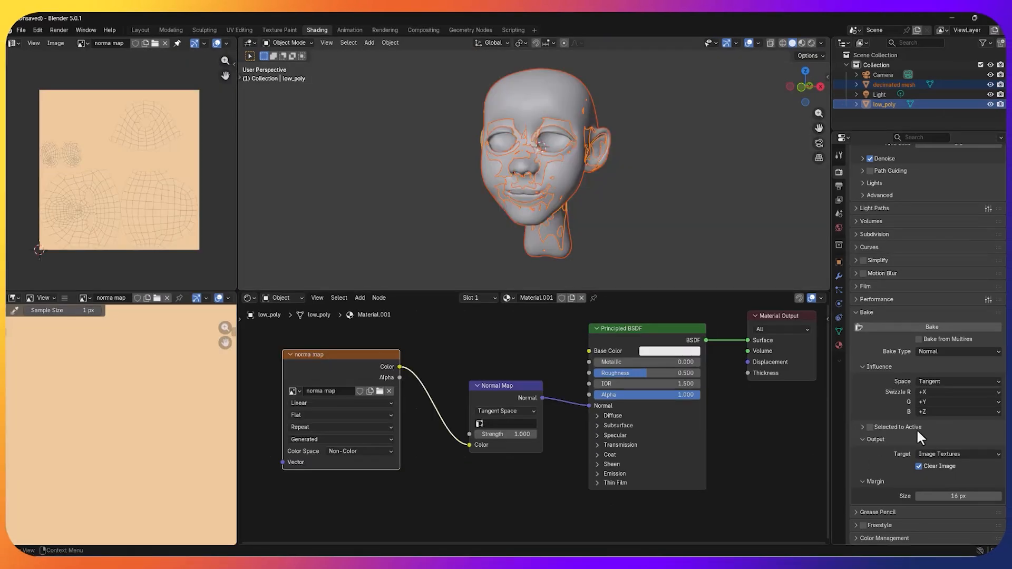
{"action": "left_click", "coordinate": [903, 430]}
{"action": "left_click", "coordinate": [862, 427]}
{"action": "left_click", "coordinate": [909, 327]}
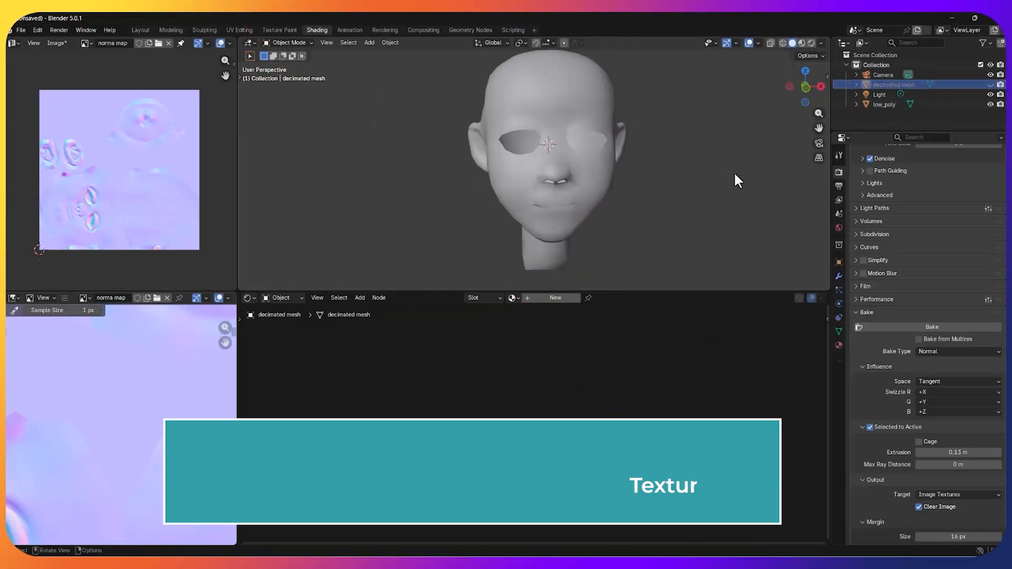
{"action": "left_click", "coordinate": [801, 42]}
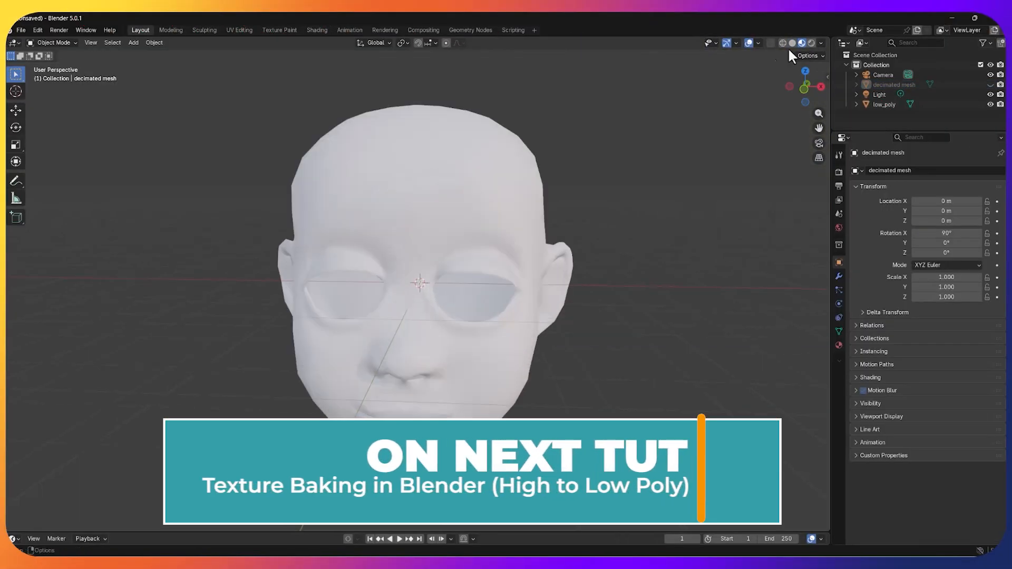